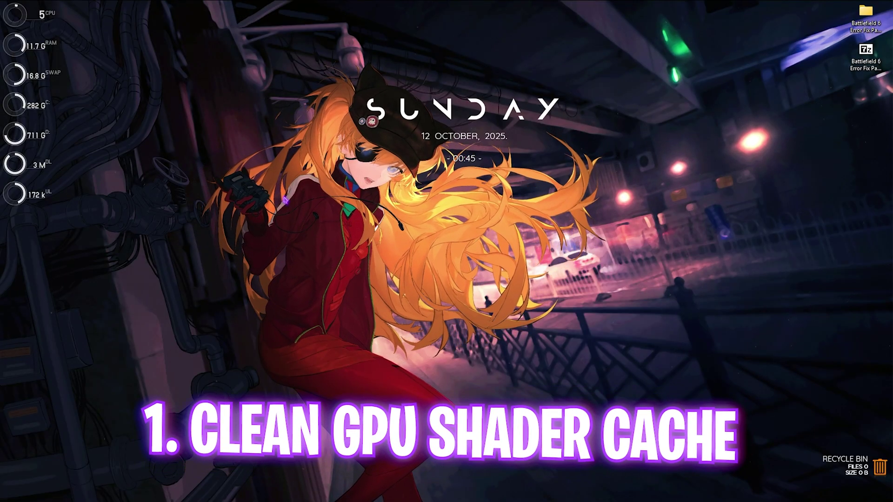
# Launch Disk Cleanup by searching 'disk cl' and choose drive C:
pyautogui.press('super')
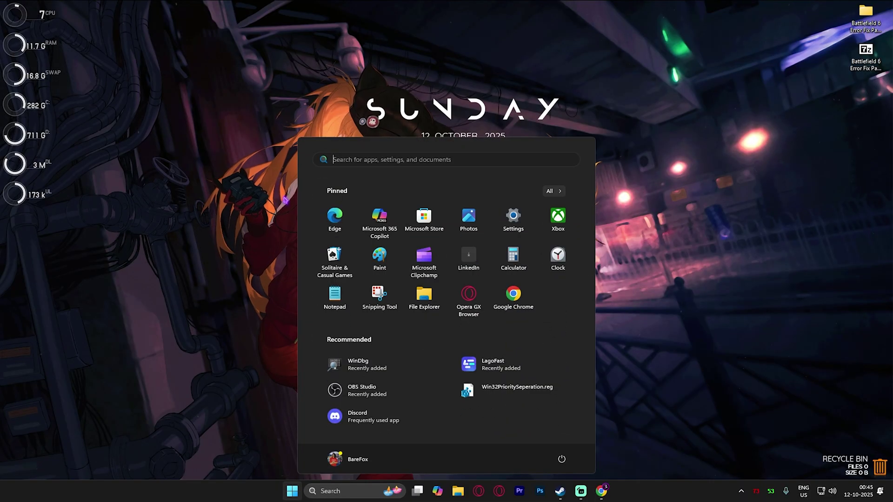
pyautogui.write('disk cl')
pyautogui.press('Return')
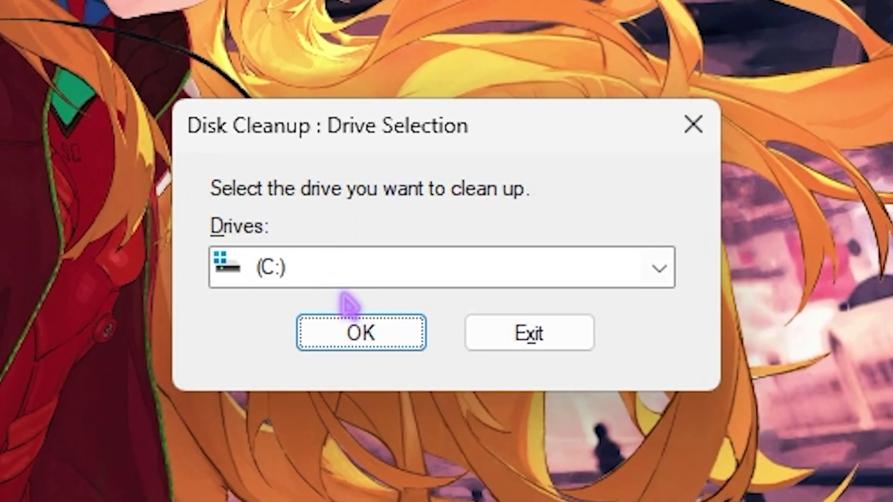
pyautogui.click(367, 337)
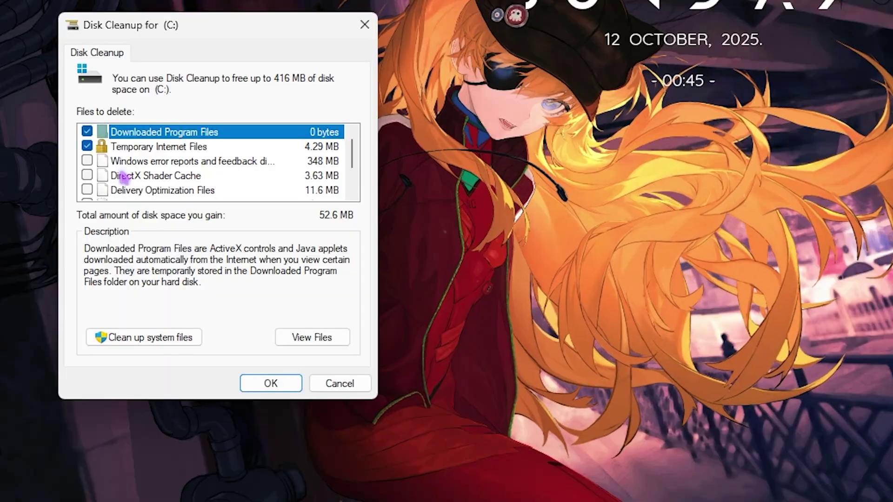
# Tick DirectX Shader Cache, Recycle Bin and Temporary files, then permanently delete them
pyautogui.click(87, 176)
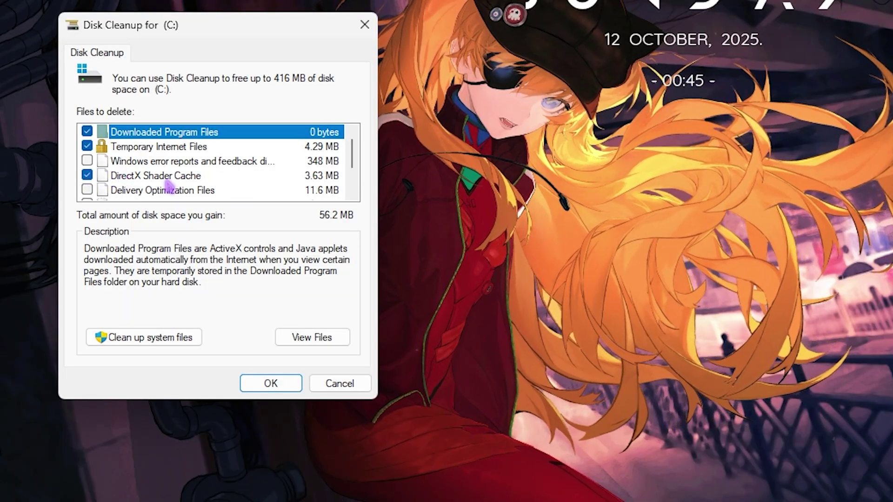
pyautogui.scroll(-1, 99, 164)
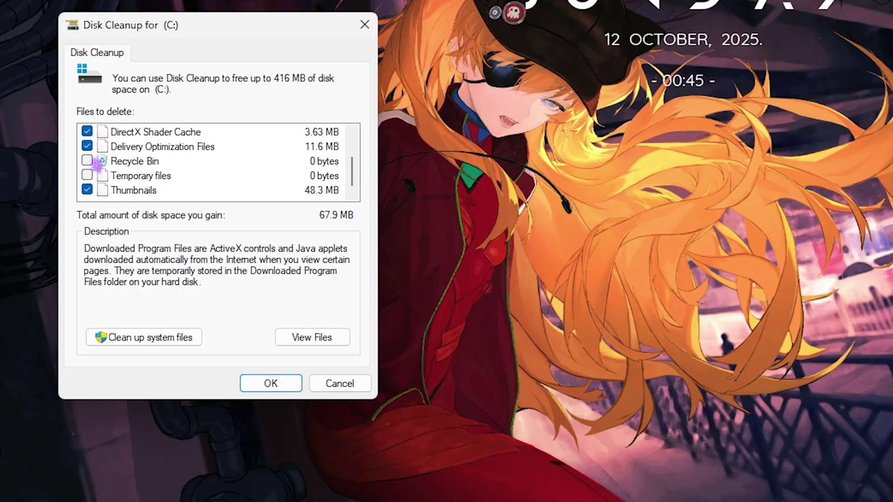
pyautogui.click(87, 161)
pyautogui.click(87, 175)
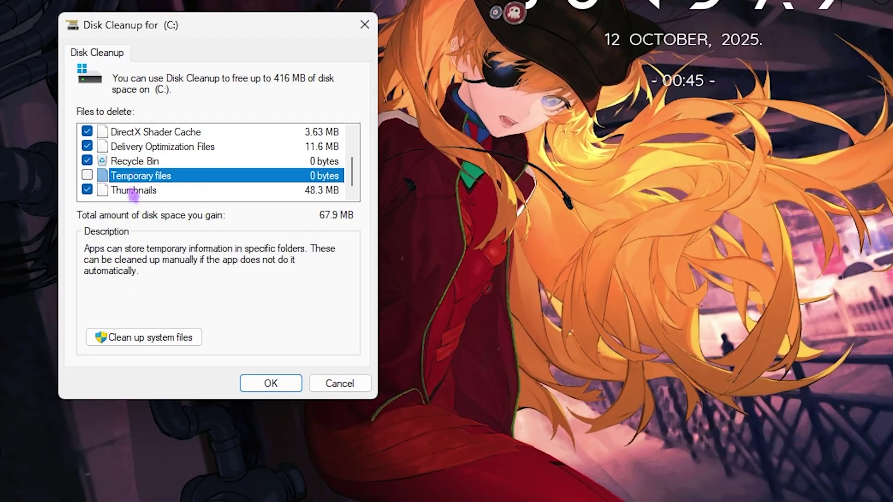
pyautogui.scroll(1, 222, 191)
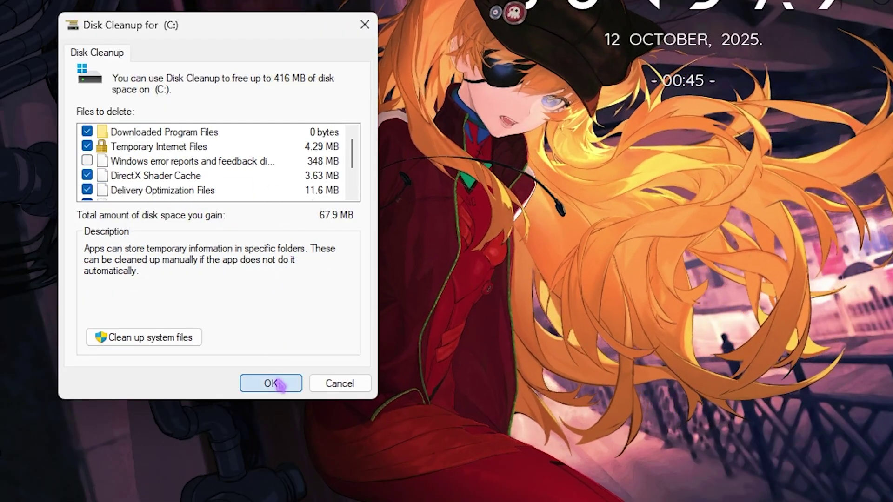
pyautogui.click(278, 383)
pyautogui.click(658, 271)
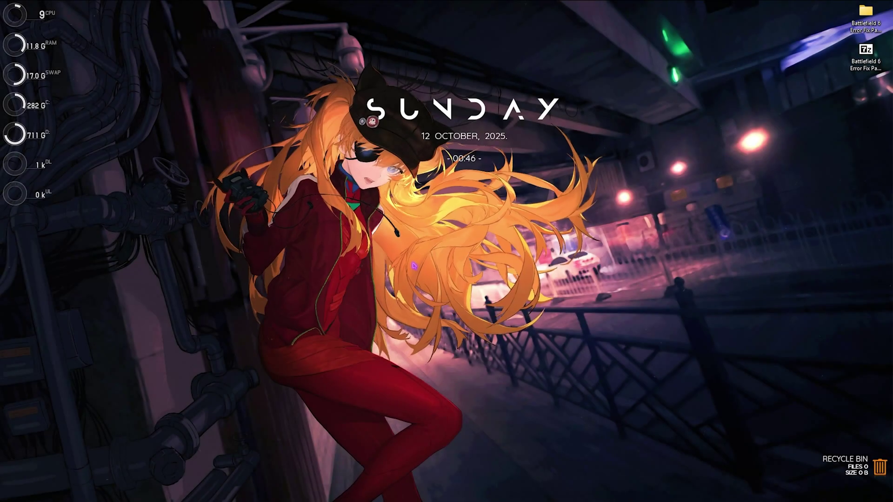
# Launch NVIDIA App and check that Game Ready Driver 581.42 is installed and up to date
pyautogui.press('super')
pyautogui.write('nv')
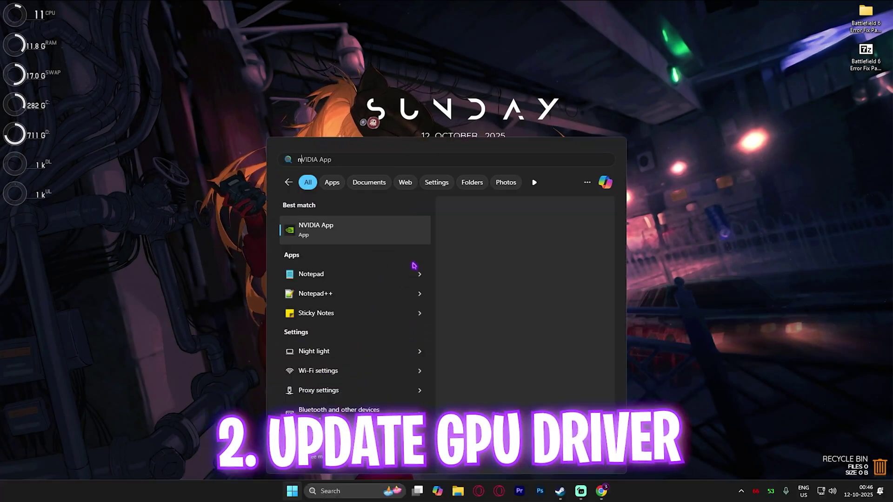
pyautogui.press('Return')
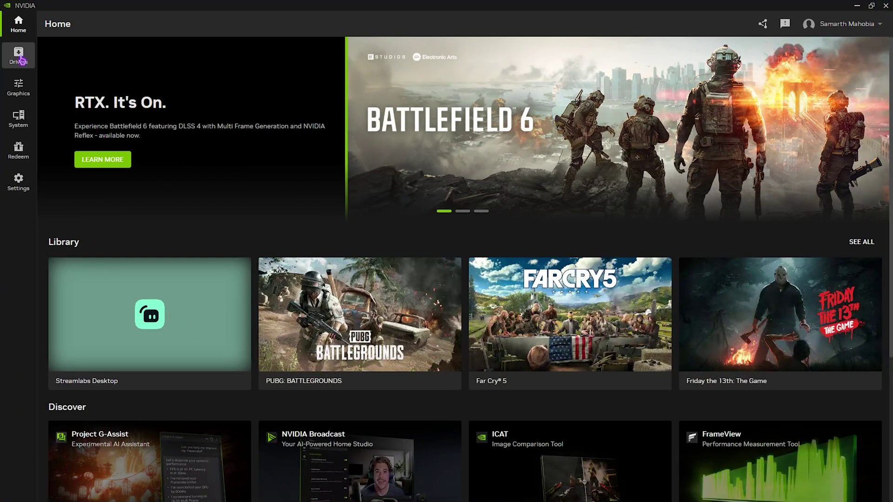
pyautogui.click(20, 56)
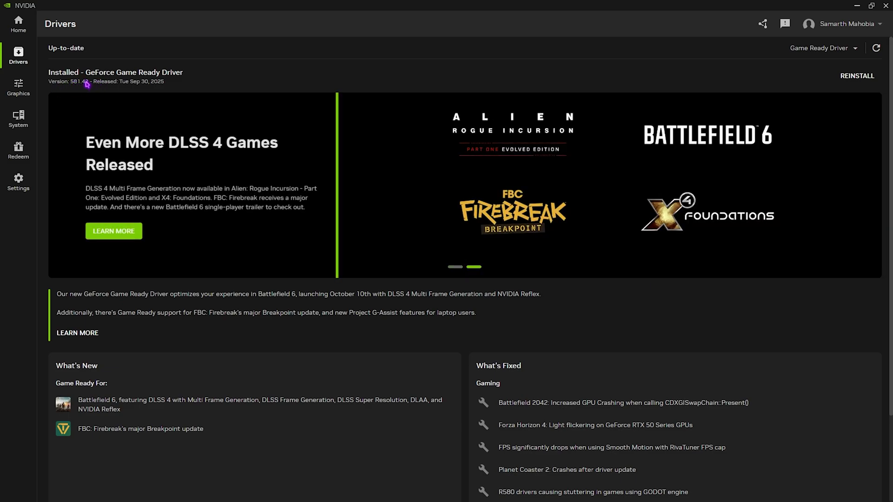
pyautogui.click(66, 186)
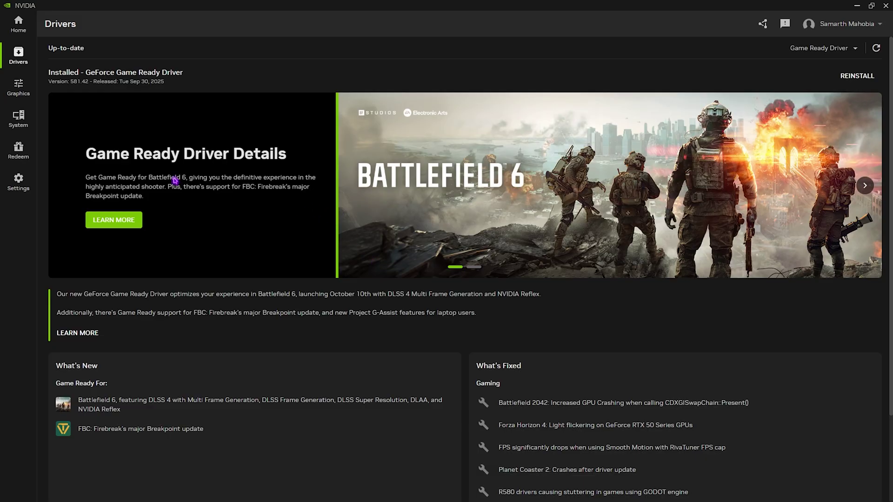
# Bring up NVIDIA App's per-program Graphics settings list
pyautogui.click(21, 87)
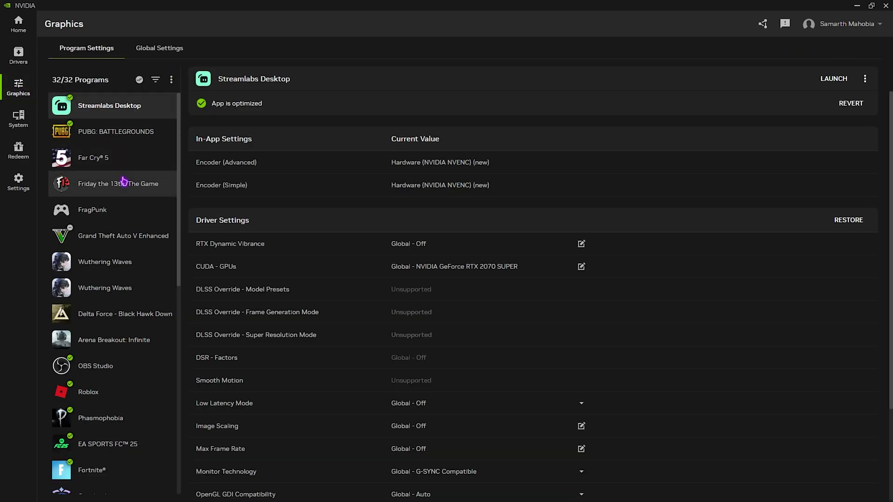
pyautogui.scroll(-5, 123, 181)
pyautogui.scroll(5, 123, 181)
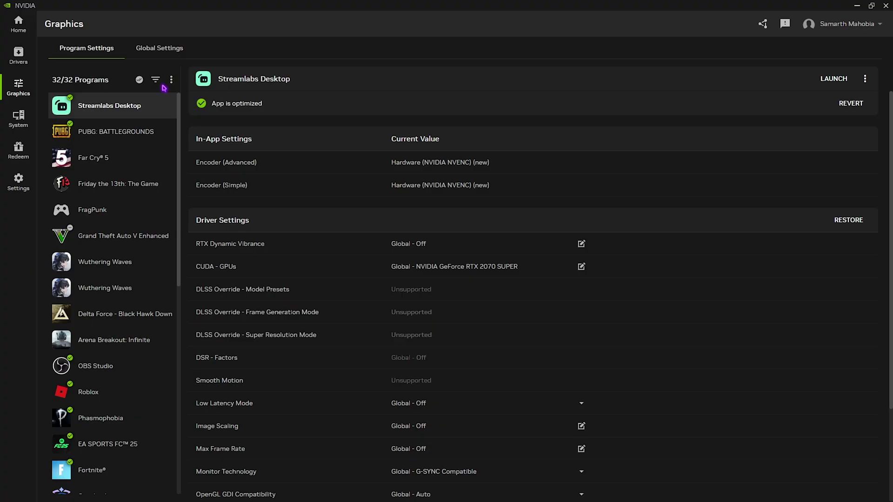
# Add X:\SteamLibrary\steamapps\common as a scan location and scroll to Call of Duty: Black Ops 6
pyautogui.click(171, 80)
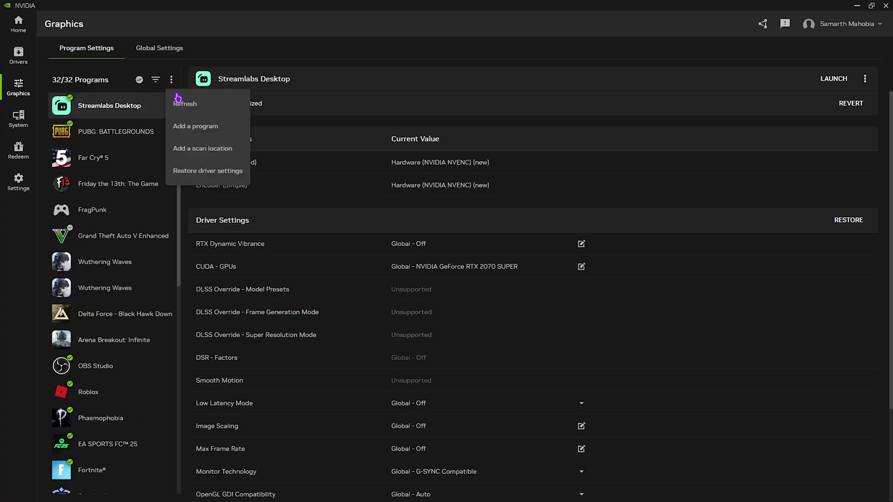
pyautogui.click(200, 148)
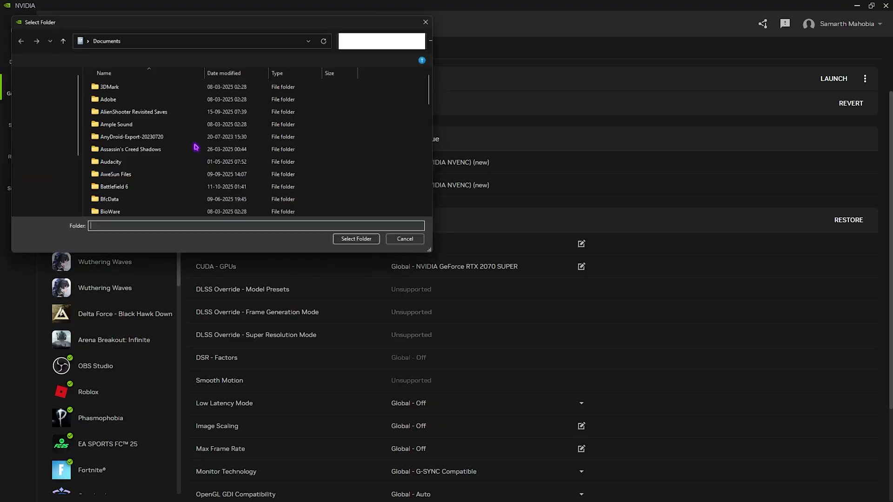
pyautogui.click(48, 146)
pyautogui.doubleClick(117, 123)
pyautogui.doubleClick(119, 86)
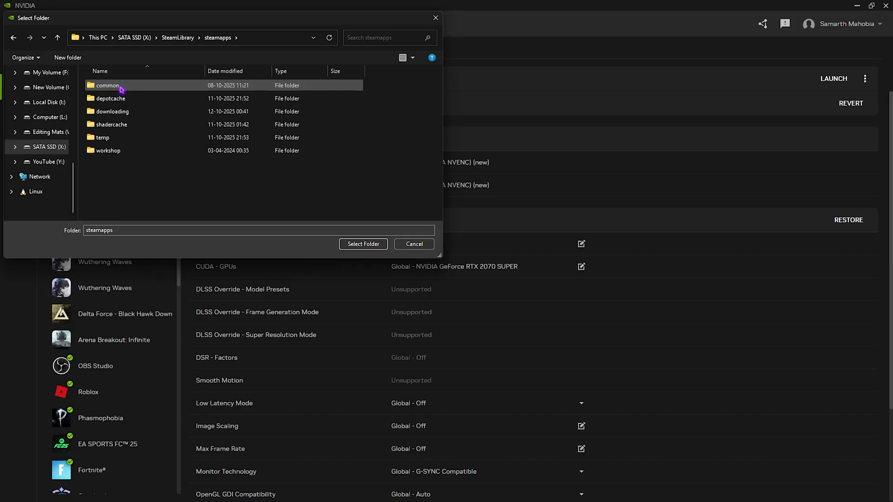
pyautogui.click(178, 84)
pyautogui.doubleClick(149, 87)
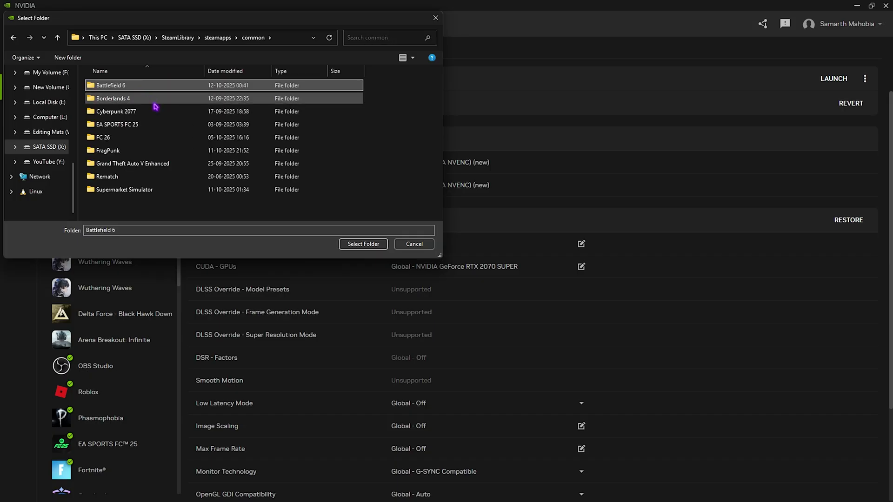
pyautogui.click(354, 243)
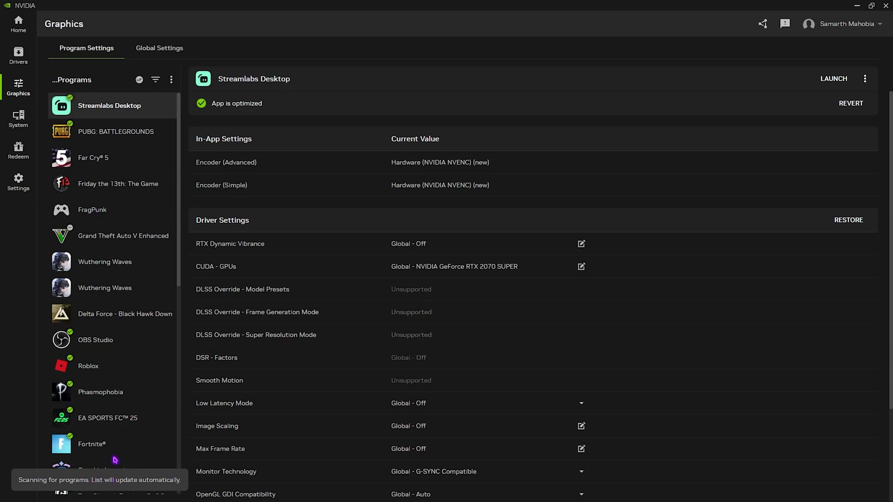
pyautogui.scroll(-7, 128, 363)
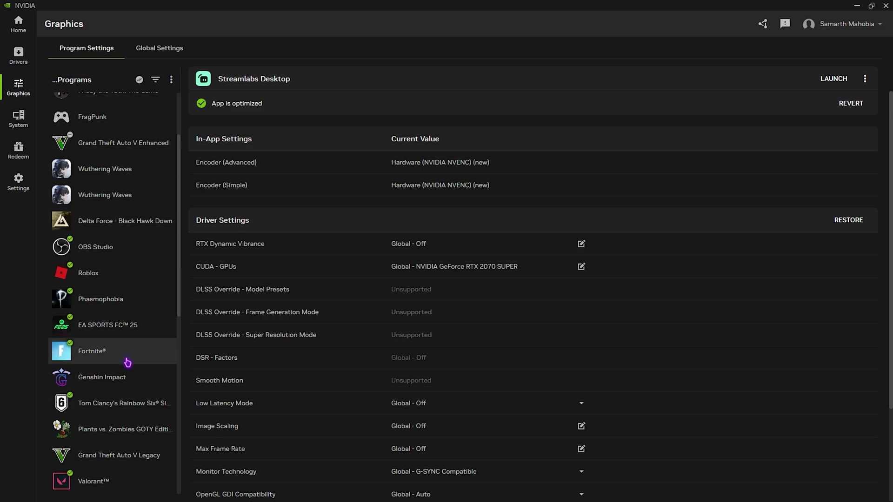
pyautogui.scroll(-3, 127, 363)
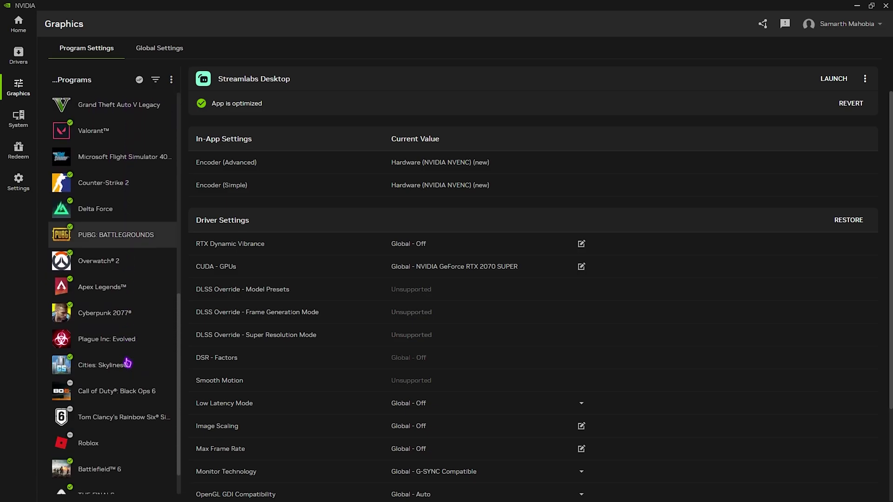
# Set Black Ops 6's DLSS Super Resolution override to Performance mode at 50% input resolution
pyautogui.click(101, 350)
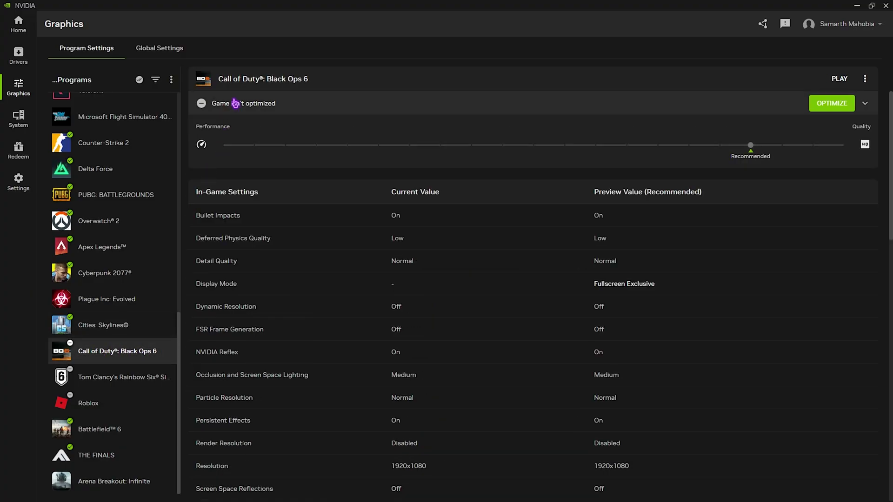
pyautogui.scroll(-10, 195, 150)
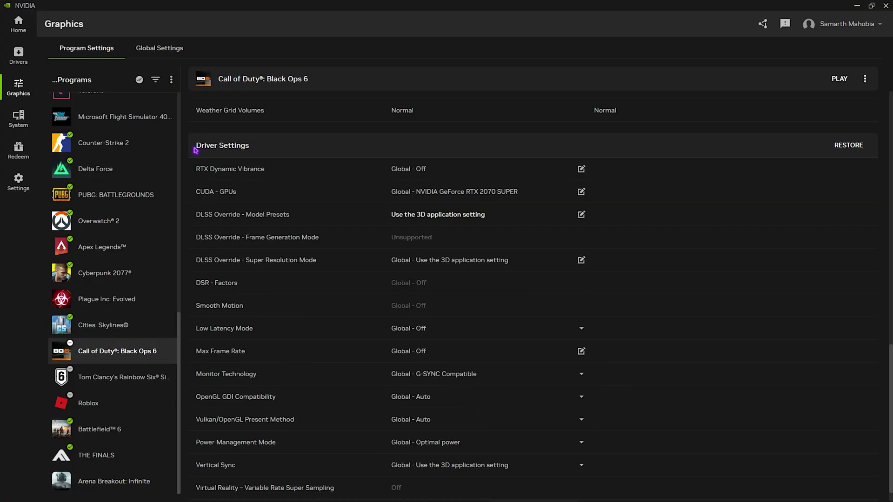
pyautogui.scroll(-1, 205, 243)
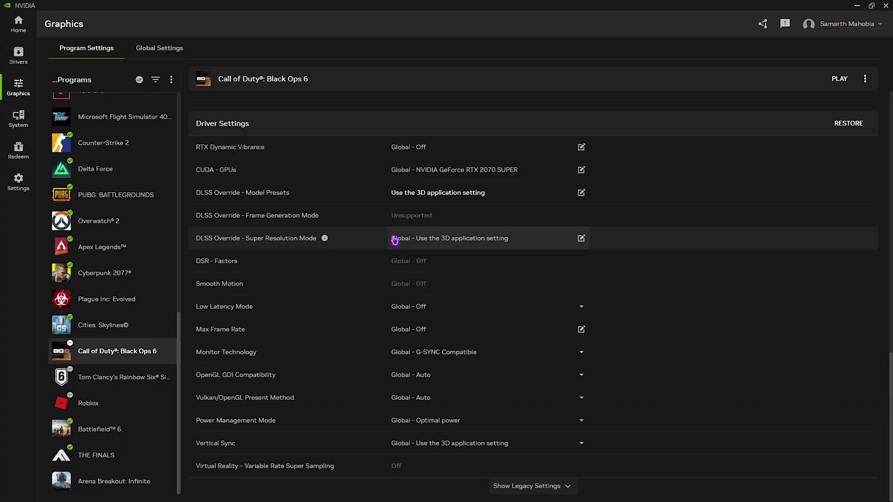
pyautogui.click(435, 242)
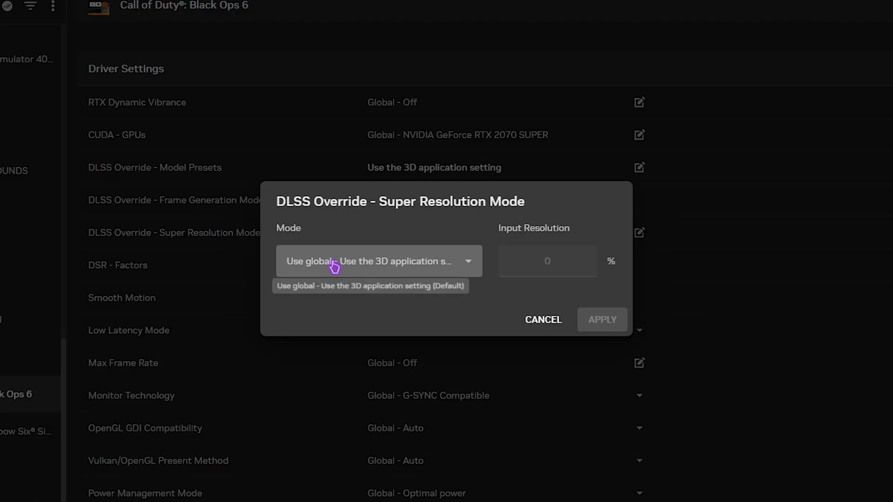
pyautogui.click(368, 257)
pyautogui.scroll(-2, 331, 387)
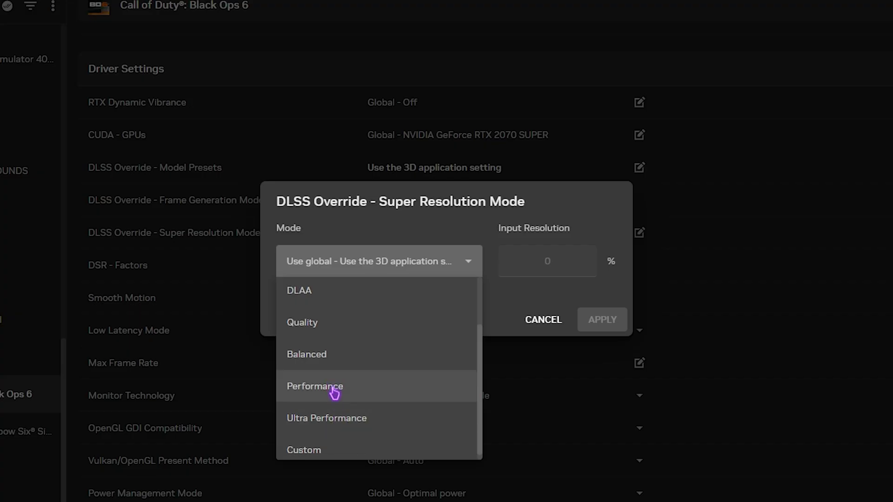
pyautogui.click(334, 392)
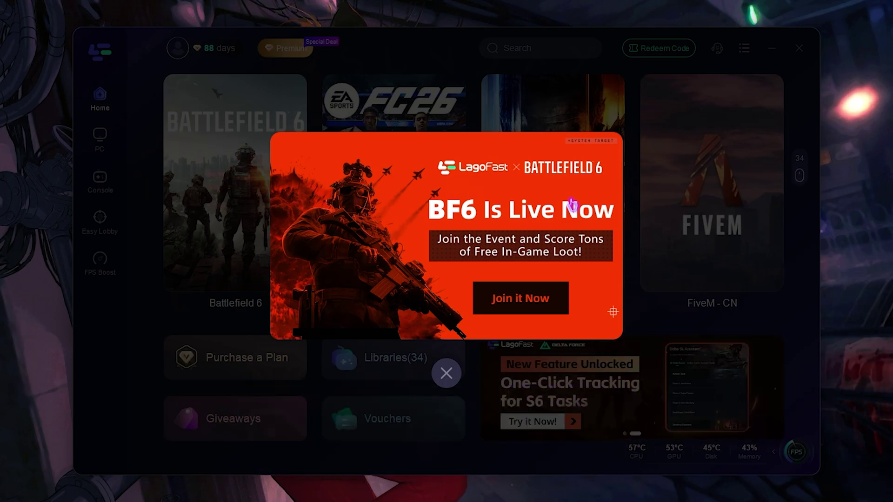
# Dismiss the promo and select the Asia - Mumbai server for Battlefield 6
pyautogui.click(446, 373)
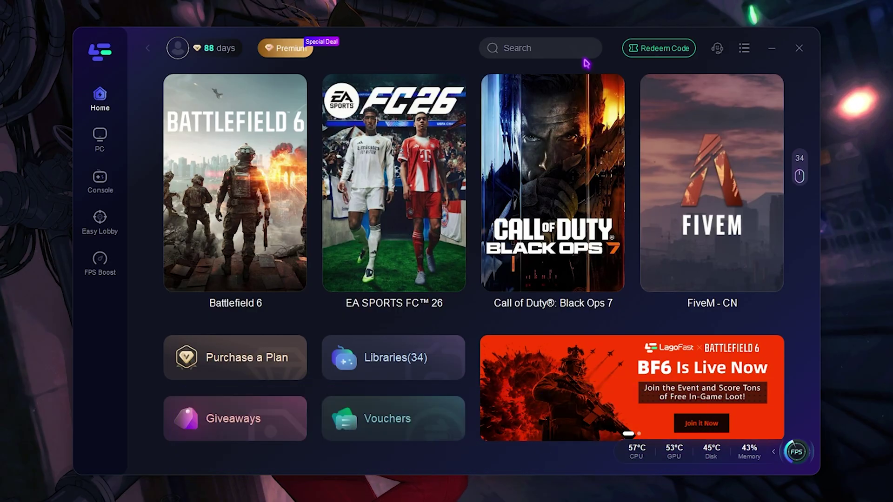
pyautogui.click(246, 164)
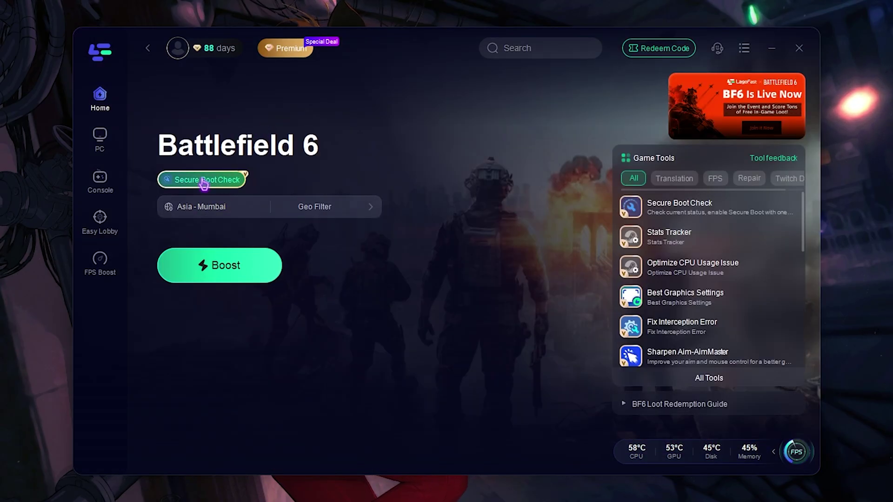
pyautogui.click(205, 205)
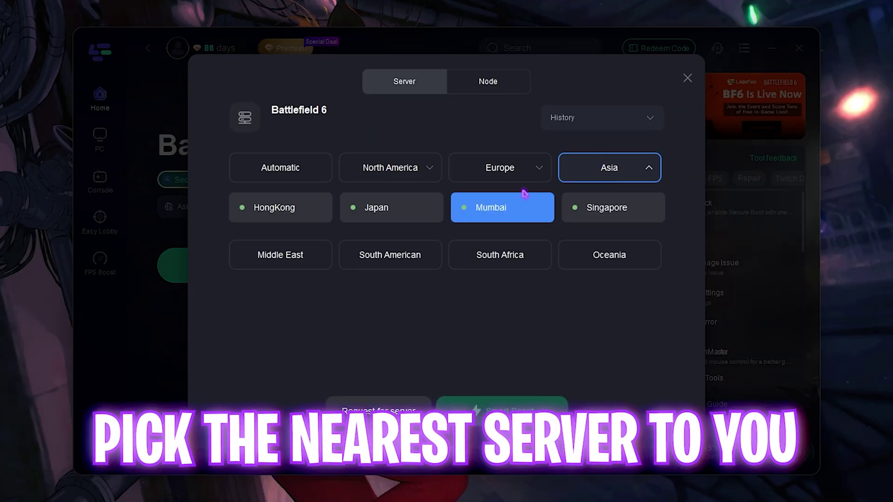
pyautogui.click(518, 210)
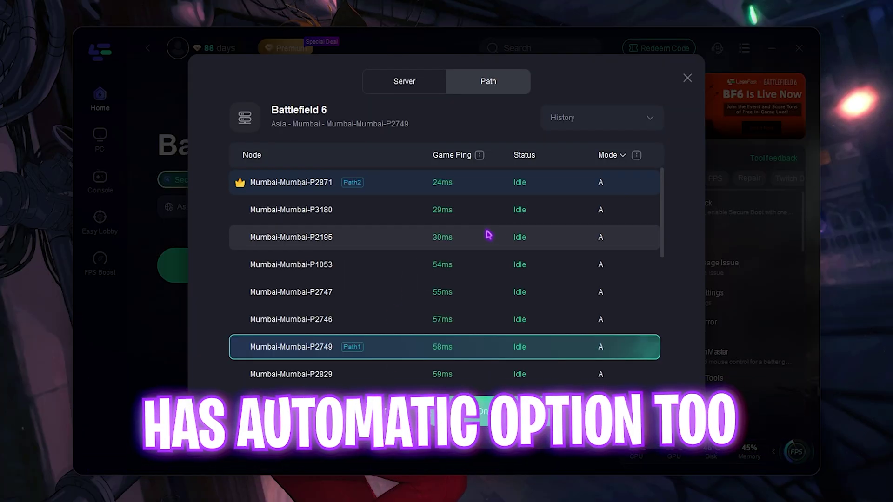
pyautogui.scroll(-2, 362, 283)
pyautogui.scroll(2, 388, 259)
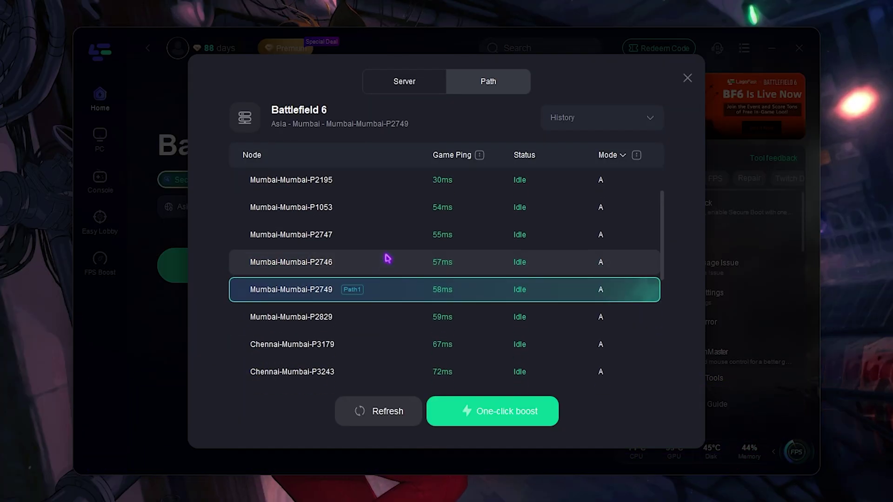
# Try node Mumbai-P2871, revert to Smart node, and start Smart Boost
pyautogui.click(373, 188)
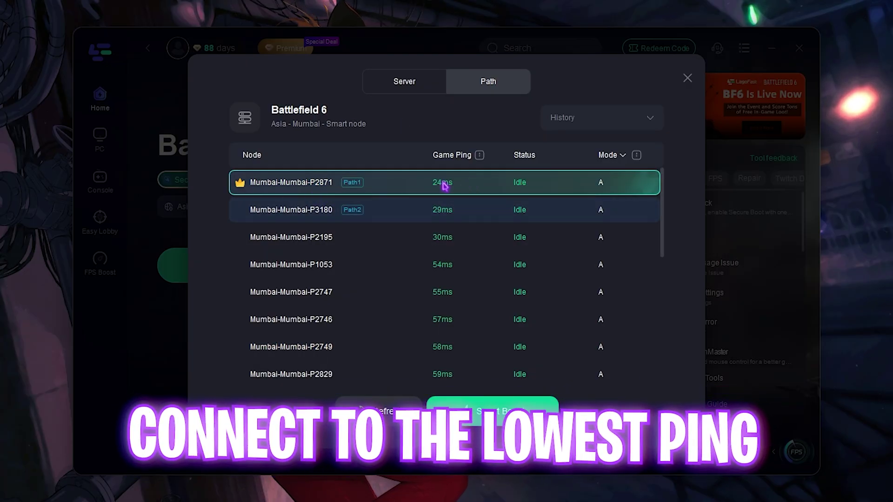
pyautogui.click(358, 187)
pyautogui.click(349, 186)
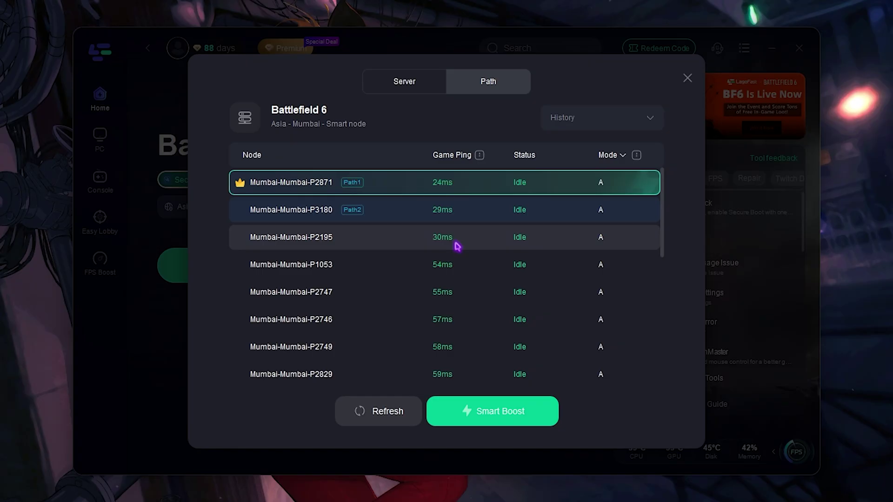
pyautogui.click(493, 418)
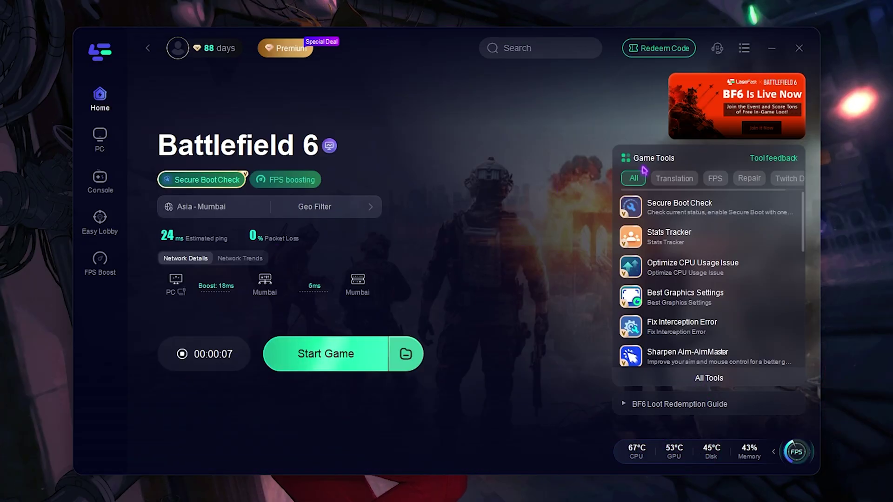
pyautogui.scroll(-4, 661, 325)
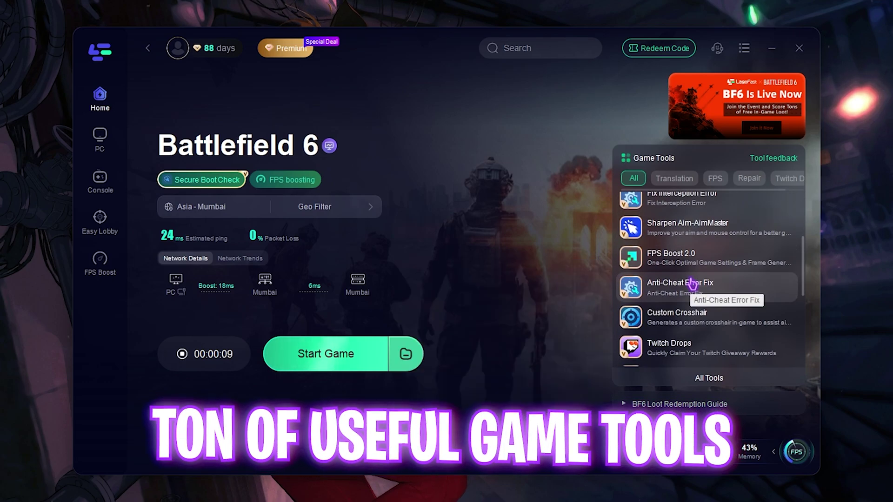
pyautogui.scroll(2, 692, 284)
pyautogui.scroll(3, 692, 284)
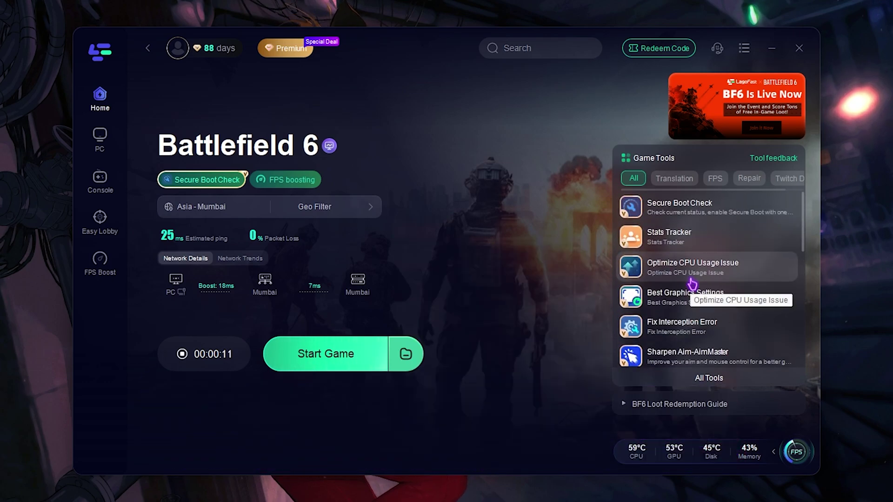
pyautogui.click(688, 207)
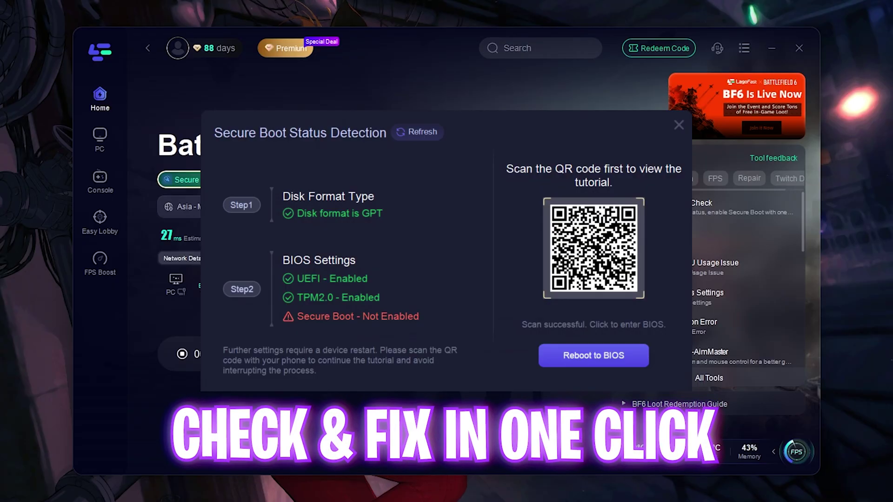
pyautogui.press('Escape')
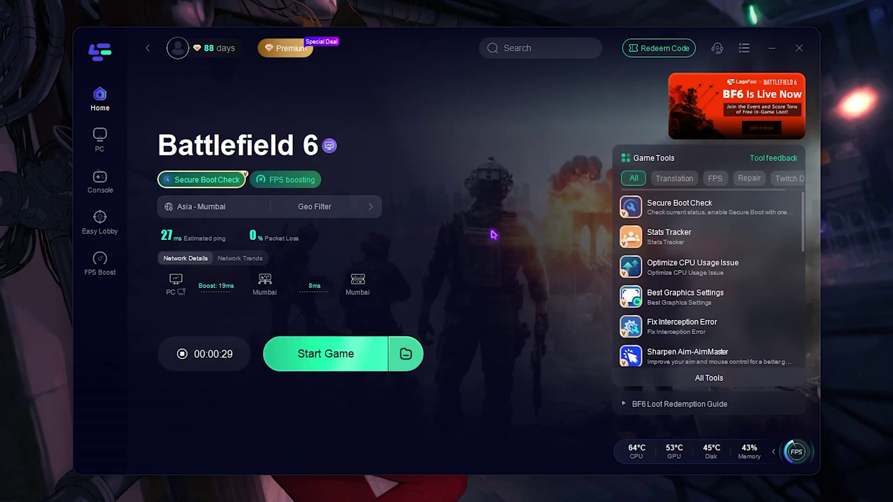
# After viewing Optimize CPU Usage Issue, run Anti-Cheat Error Fix's one-click Fix Interception Error
pyautogui.click(682, 267)
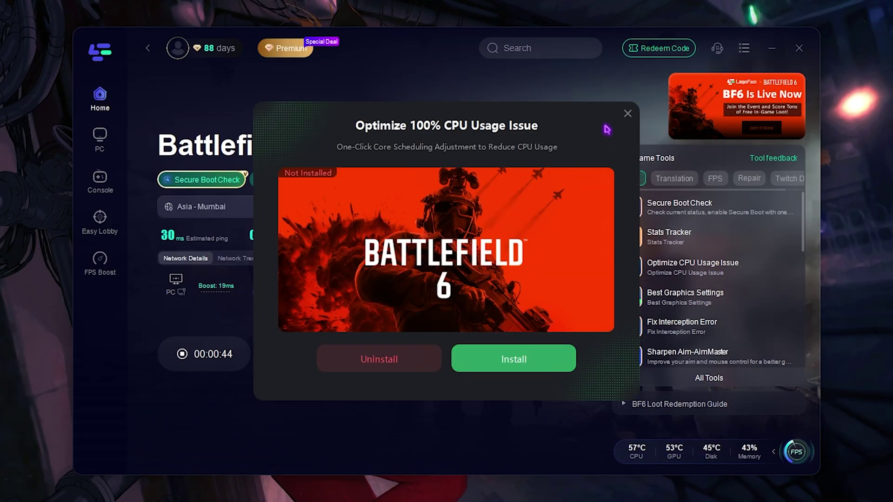
pyautogui.click(627, 114)
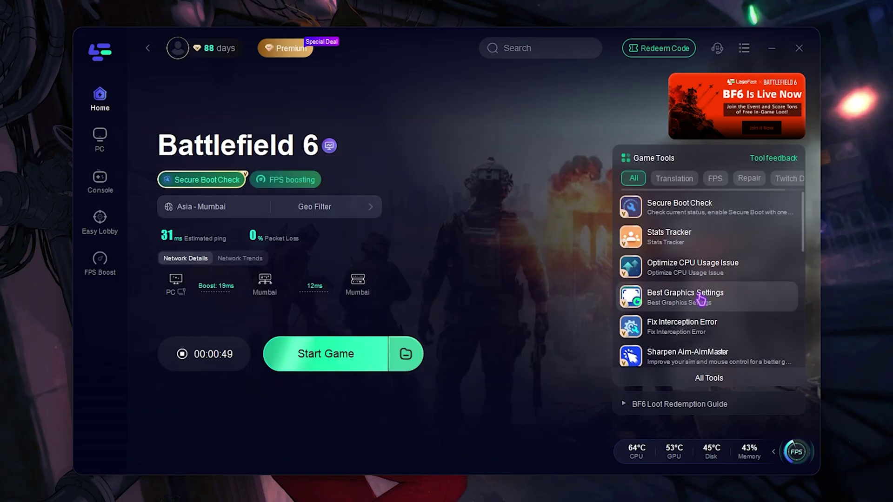
pyautogui.scroll(-3, 672, 263)
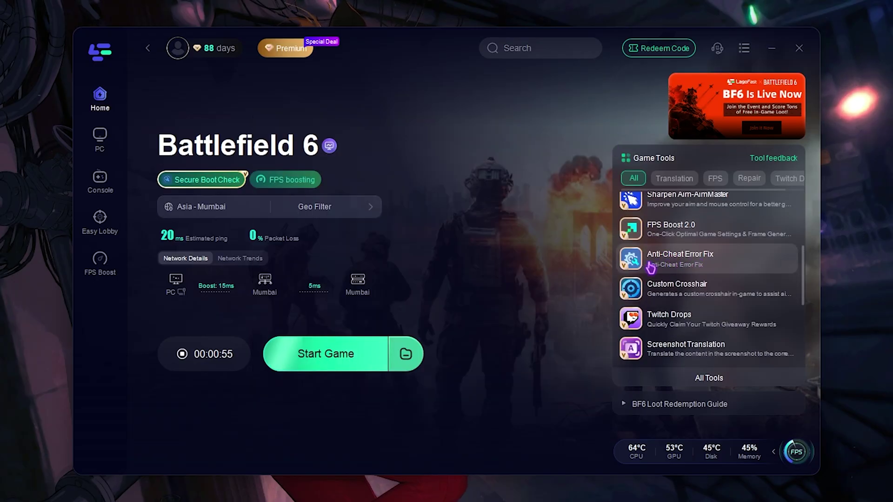
pyautogui.click(679, 261)
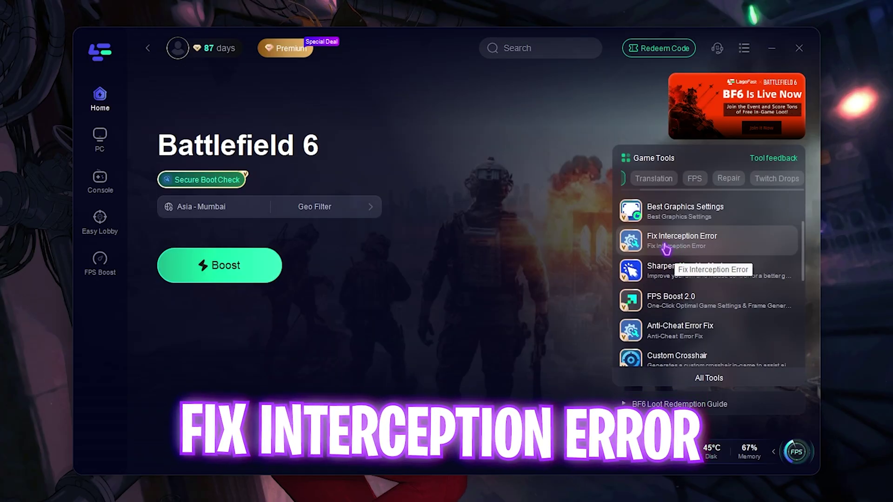
pyautogui.click(666, 249)
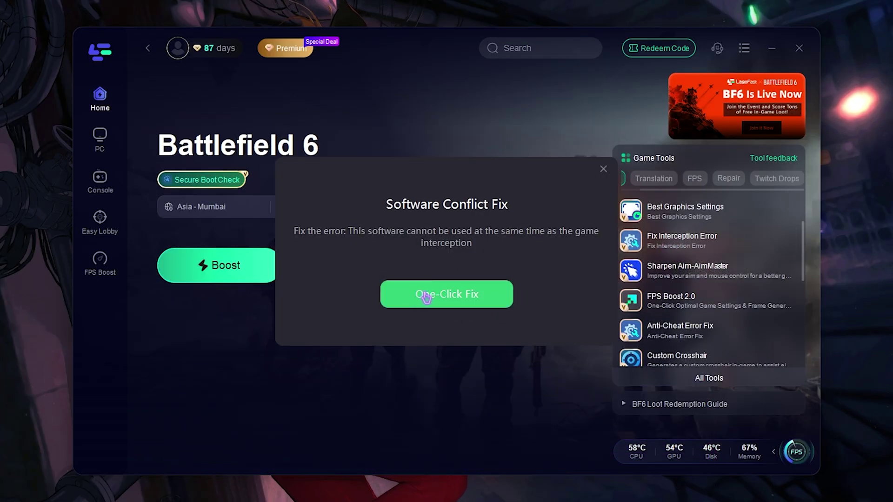
pyautogui.click(426, 296)
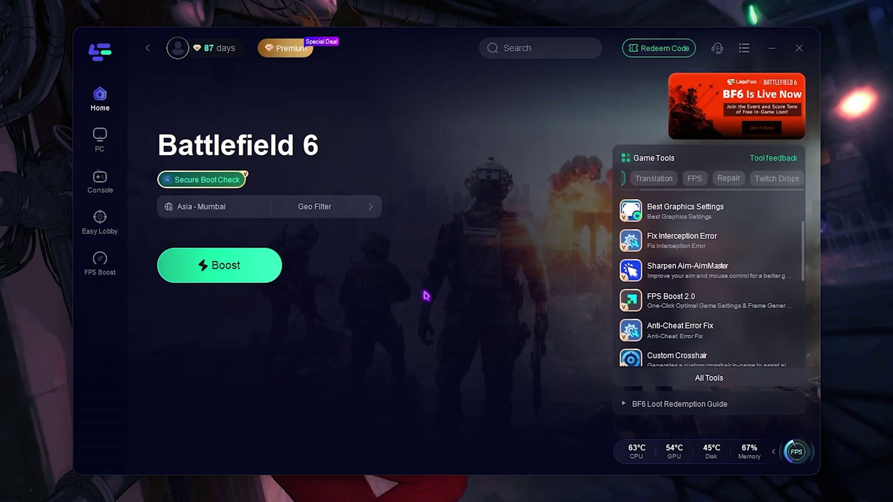
# Review FPS Boost's CPU system services, GPU overclocking and driver update tabs, then close it
pyautogui.click(100, 259)
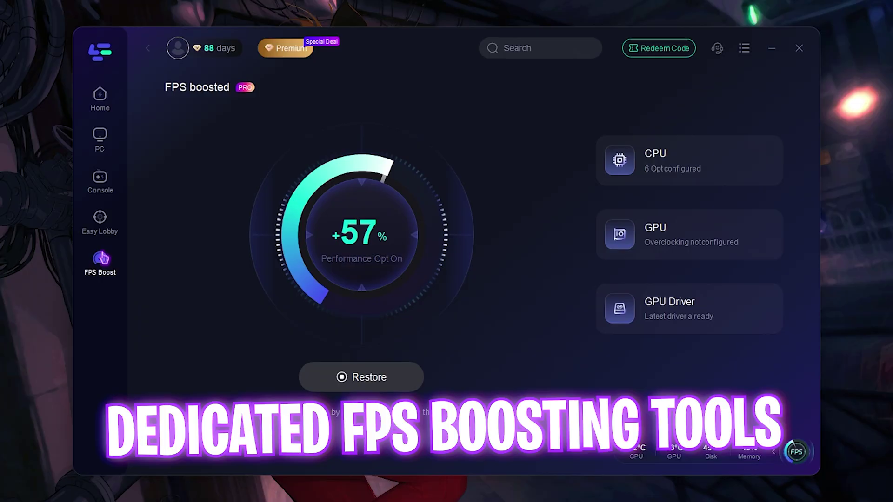
pyautogui.click(657, 159)
pyautogui.scroll(-3, 231, 204)
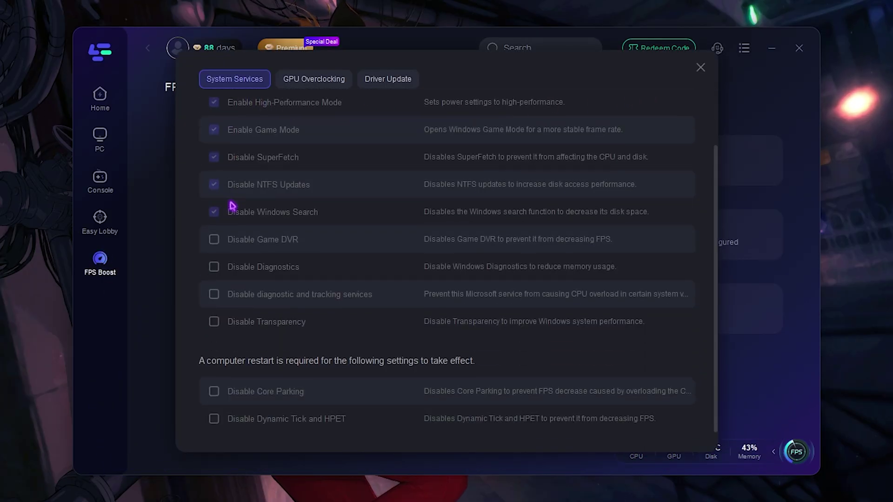
pyautogui.scroll(3, 231, 203)
pyautogui.click(307, 76)
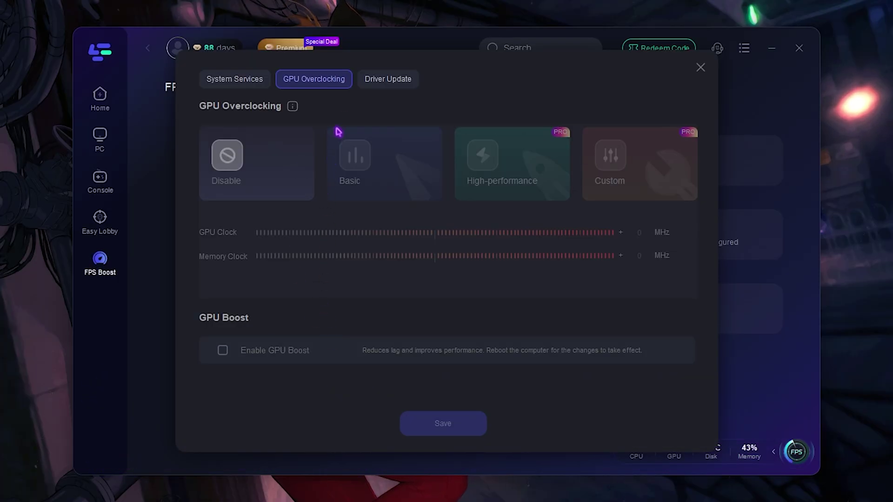
pyautogui.click(376, 82)
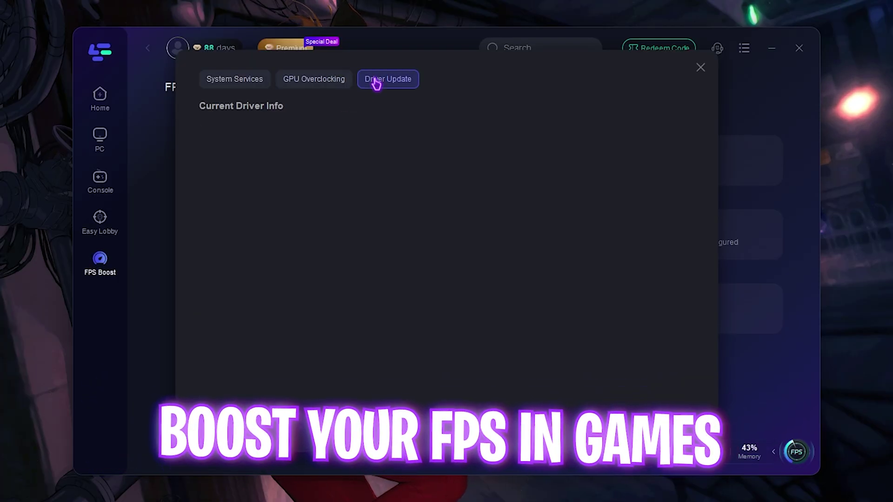
pyautogui.click(700, 68)
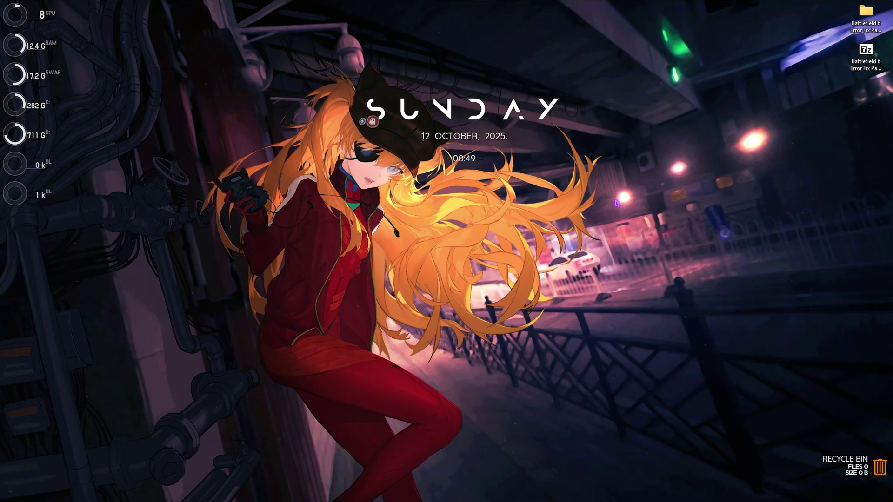
# Open SysMain's properties in services.msc, confirm Startup type Disabled and status Stopped, and close
pyautogui.press('super')
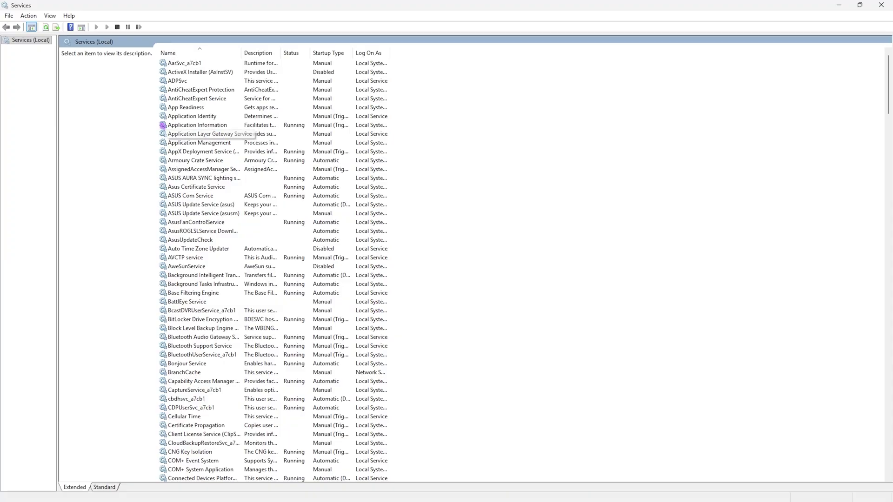
pyautogui.click(201, 143)
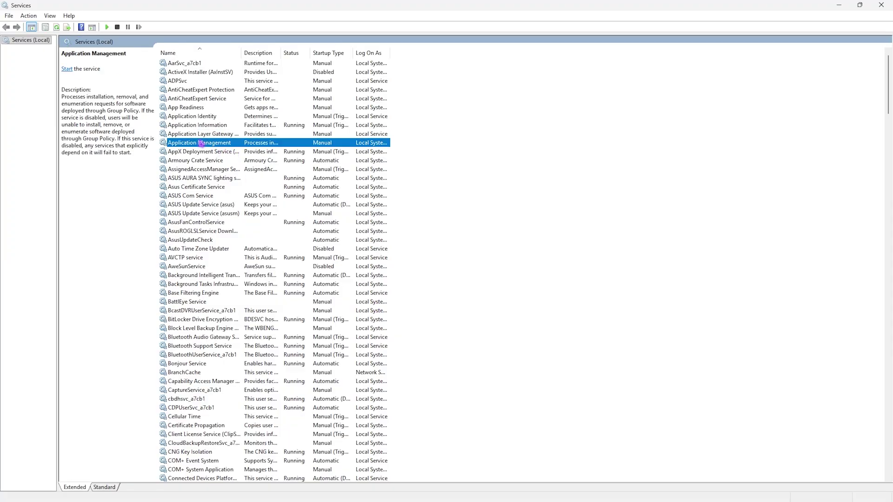
pyautogui.press('s')
pyautogui.click(180, 266)
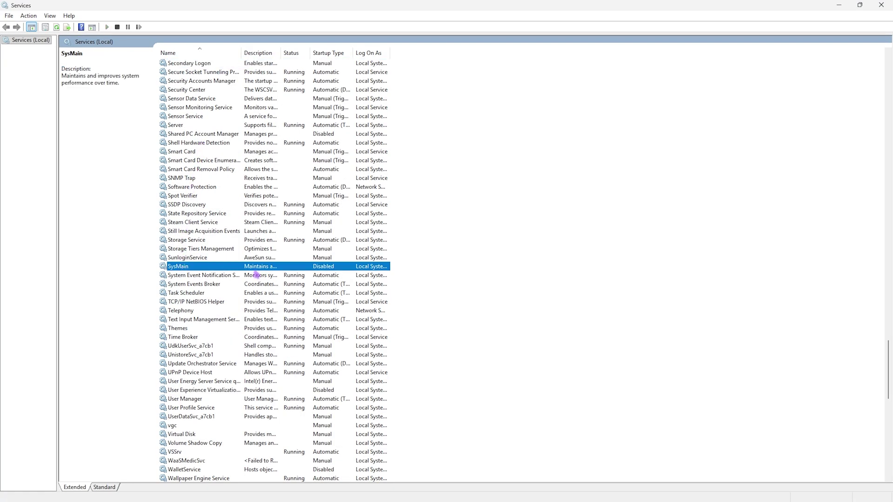
pyautogui.doubleClick(226, 269)
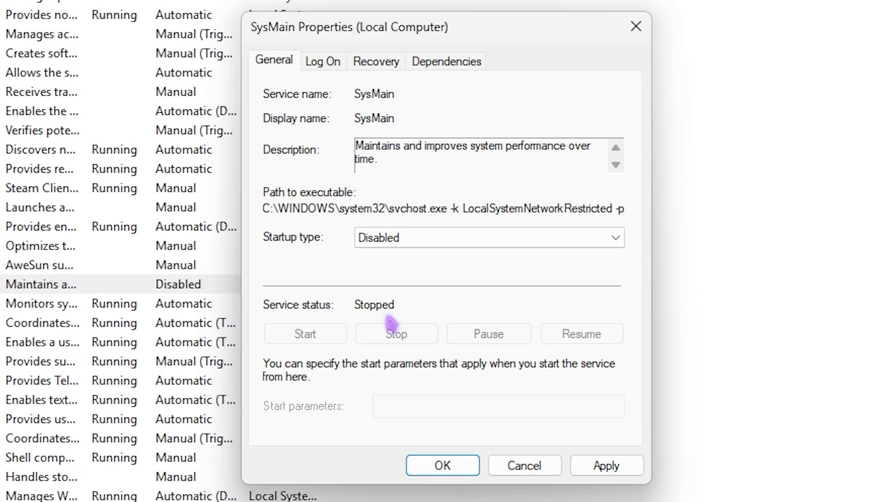
pyautogui.click(636, 27)
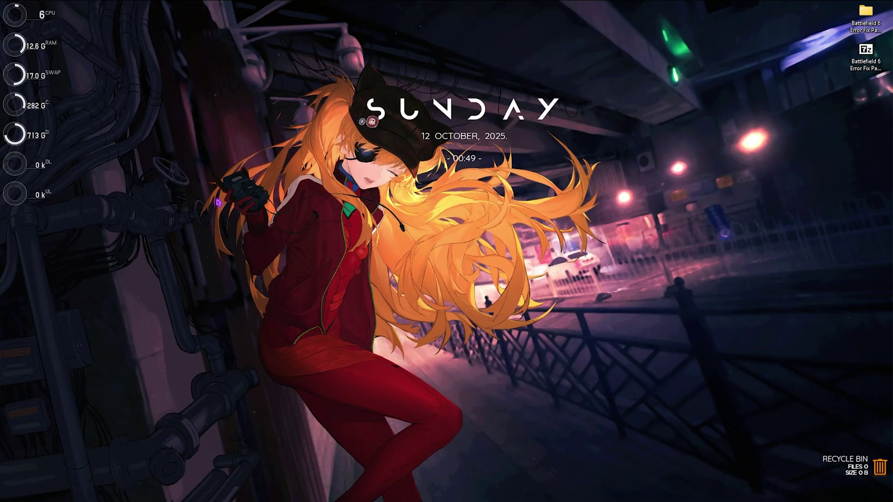
# Search 'memory inte' and open Core isolation to verify Memory integrity is Off
pyautogui.press('super')
pyautogui.write('m')
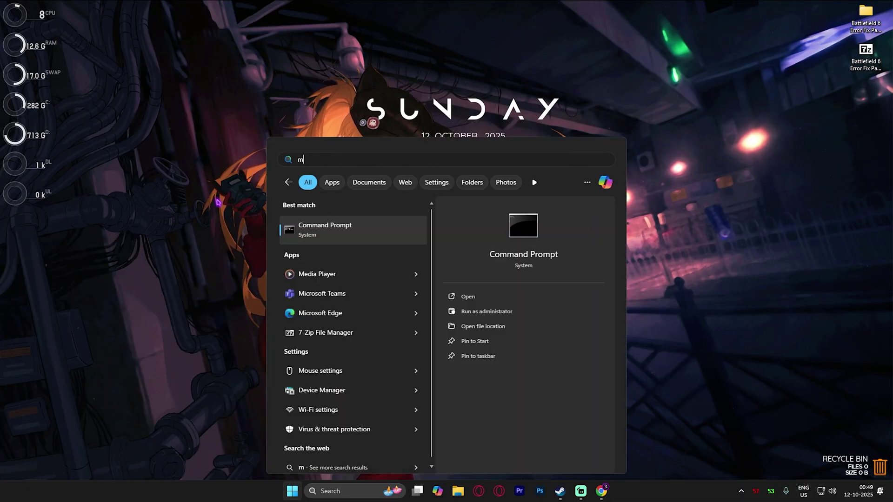
pyautogui.write('emory inte')
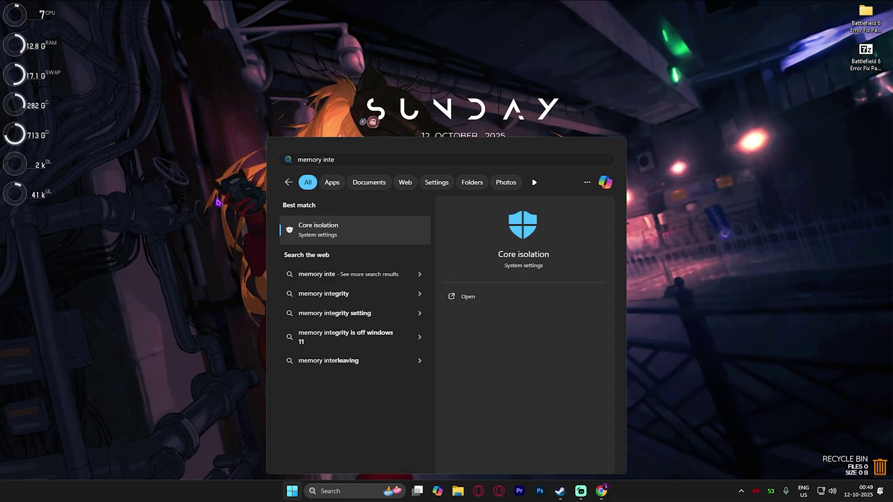
pyautogui.click(337, 235)
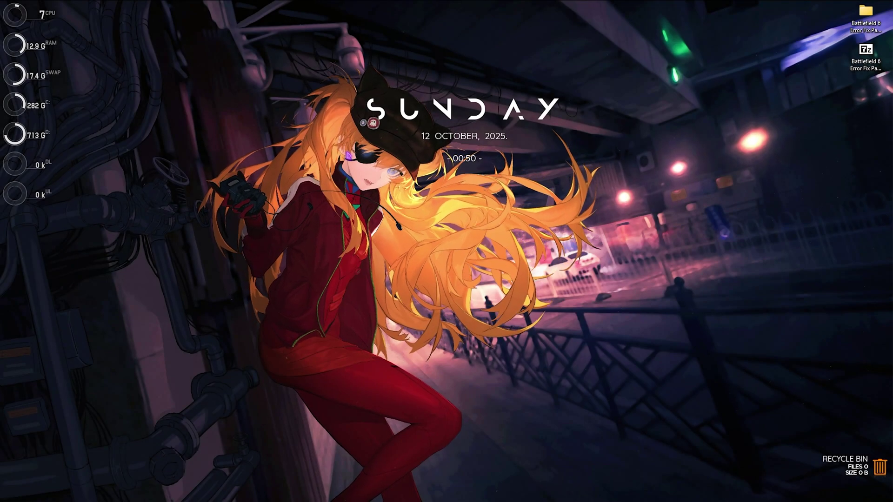
# Create a restore point for Local Disk (C:) with the description 'sp'
pyautogui.press('super')
pyautogui.write('create a restore point')
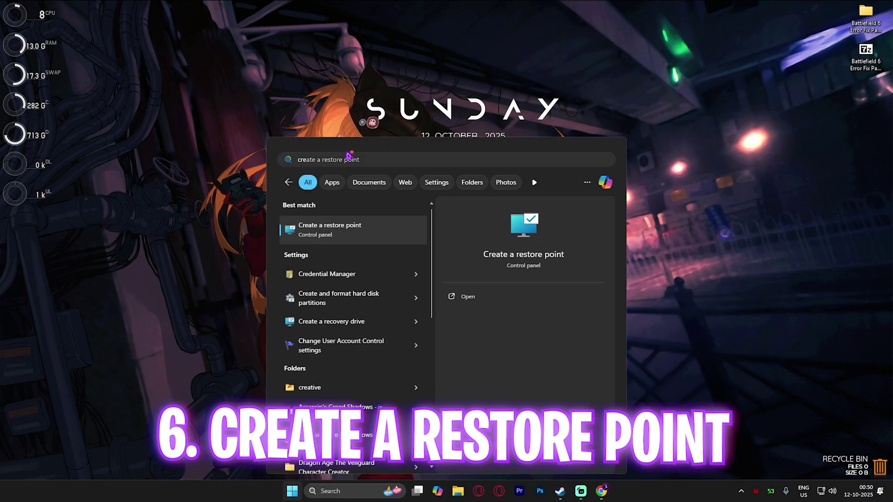
pyautogui.press('Return')
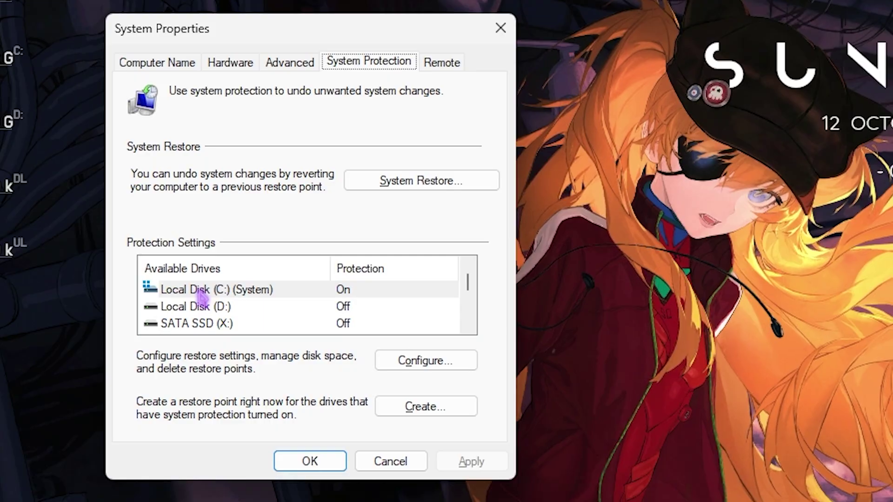
pyautogui.click(131, 213)
pyautogui.click(453, 413)
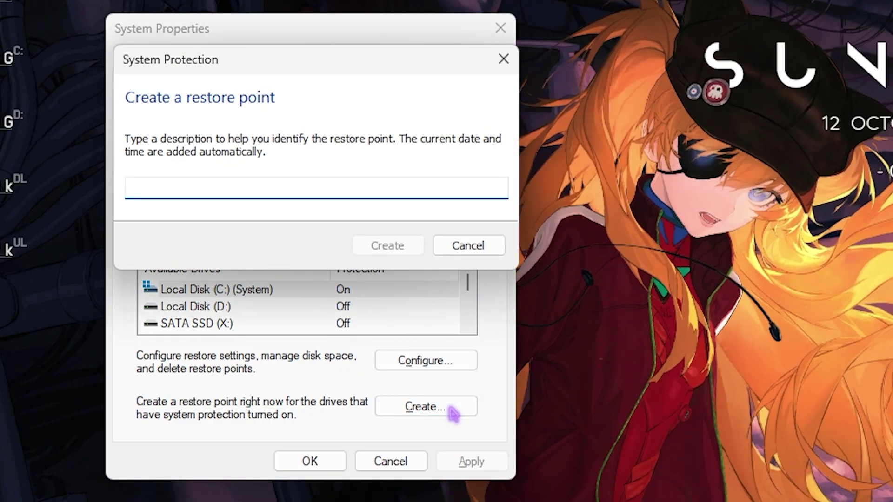
pyautogui.write('sp')
pyautogui.press('Return')
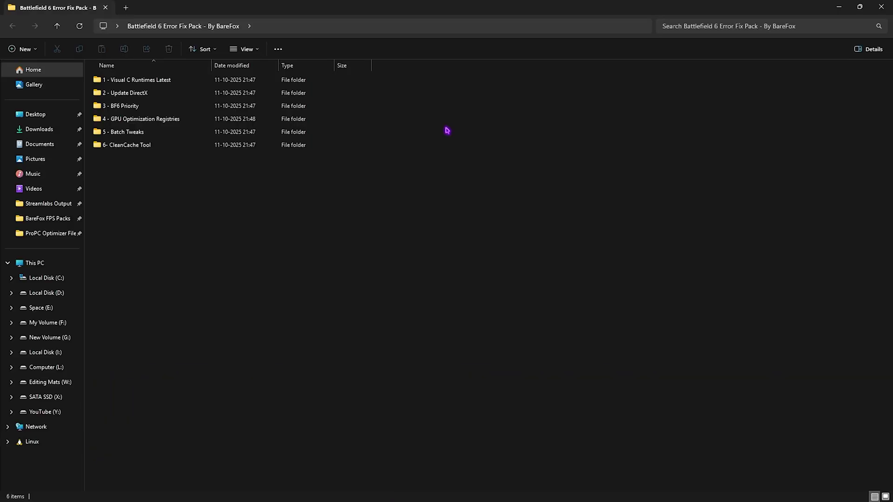
# Run install_all.bat from '1 - Visual C Runtimes Latest' as administrator, then open '2 - Update DirectX'
pyautogui.moveTo(129, 190); pyautogui.dragTo(149, 175)
pyautogui.doubleClick(142, 82)
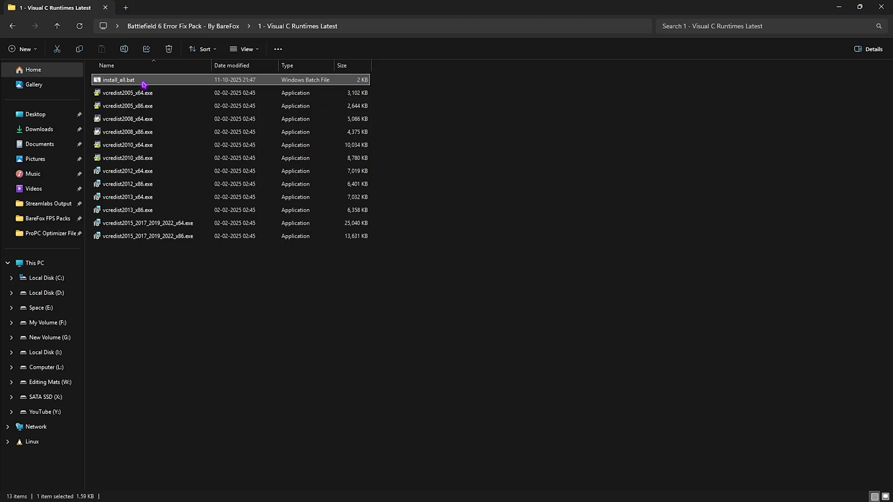
pyautogui.rightClick(144, 84)
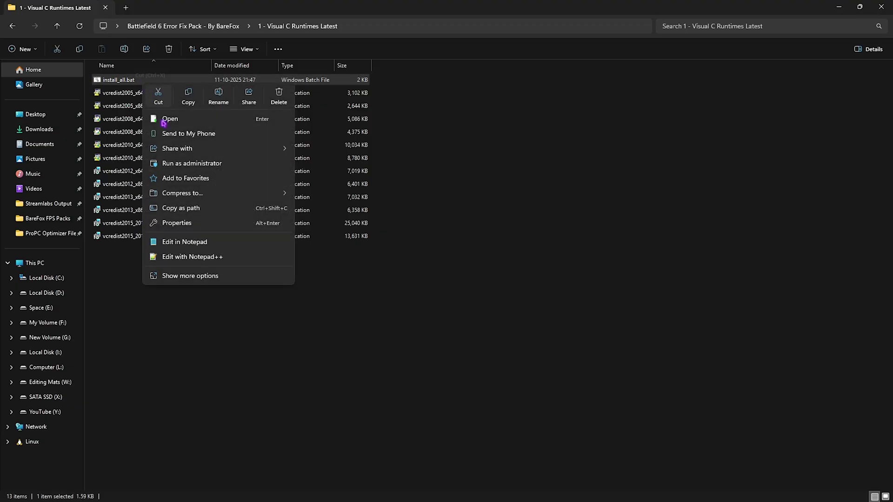
pyautogui.click(116, 305)
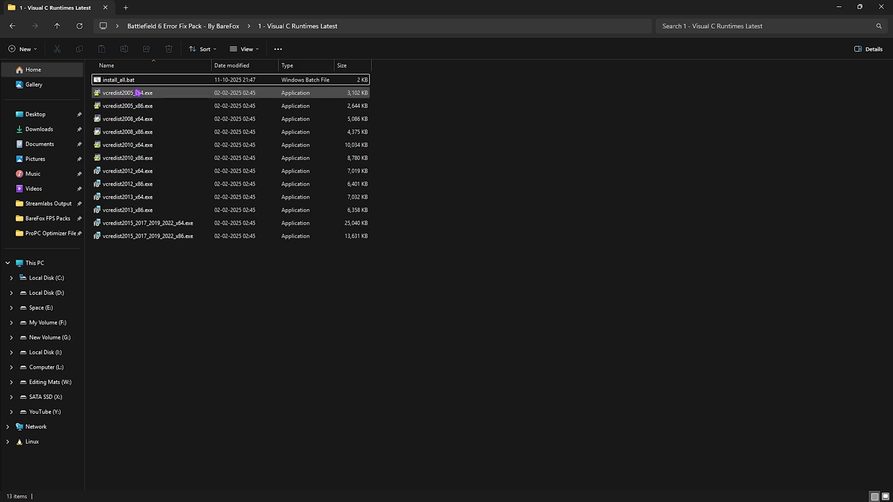
pyautogui.click(181, 26)
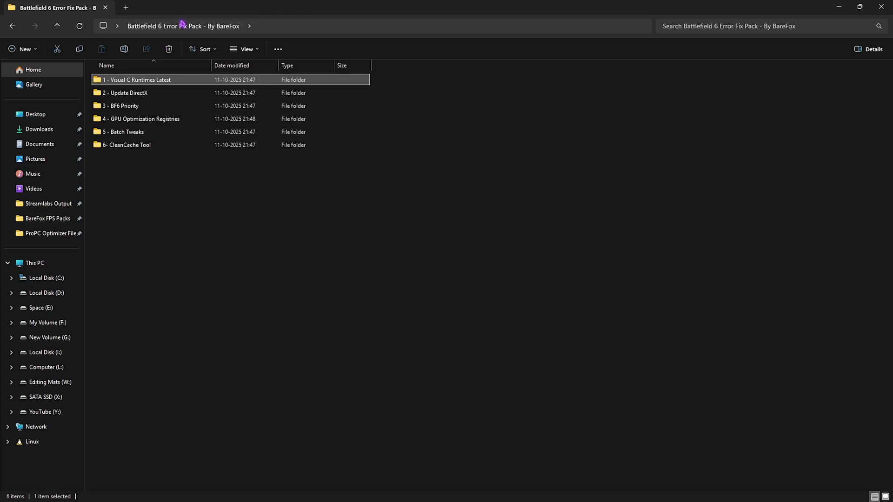
pyautogui.doubleClick(129, 93)
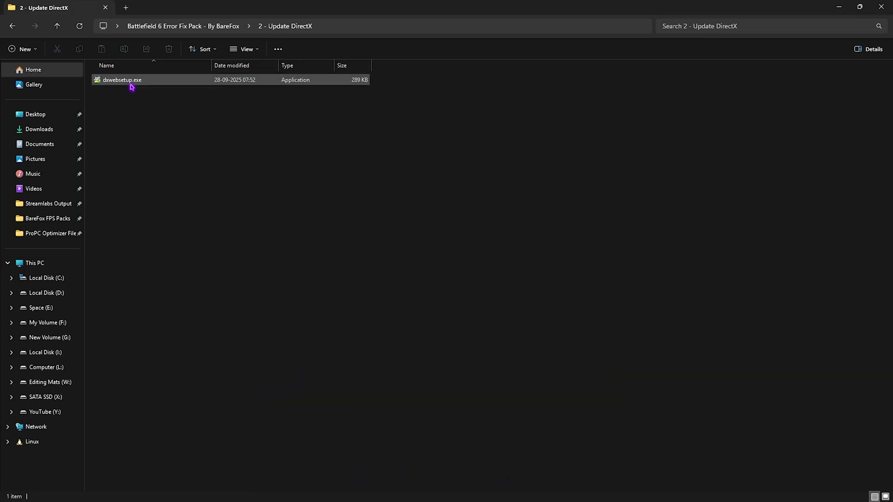
# Run dxwebsetup.exe as administrator, accept the licence and continue with the Bing Bar left unchecked
pyautogui.rightClick(133, 81)
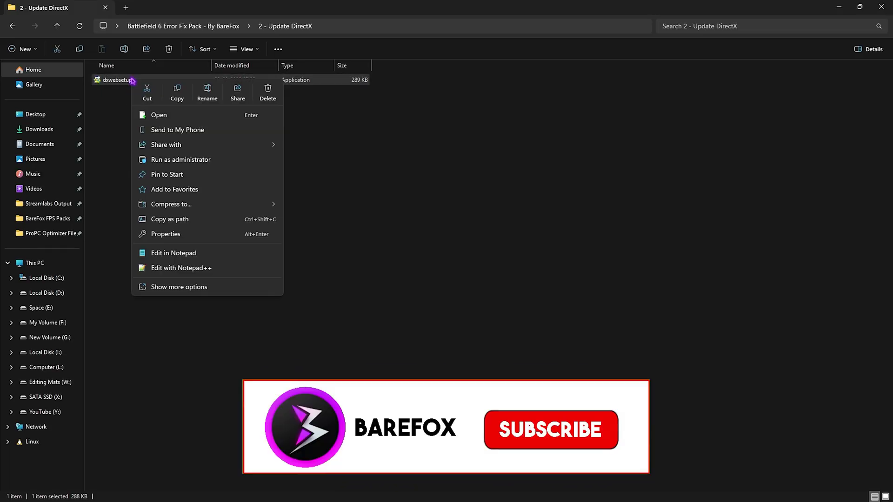
pyautogui.click(190, 160)
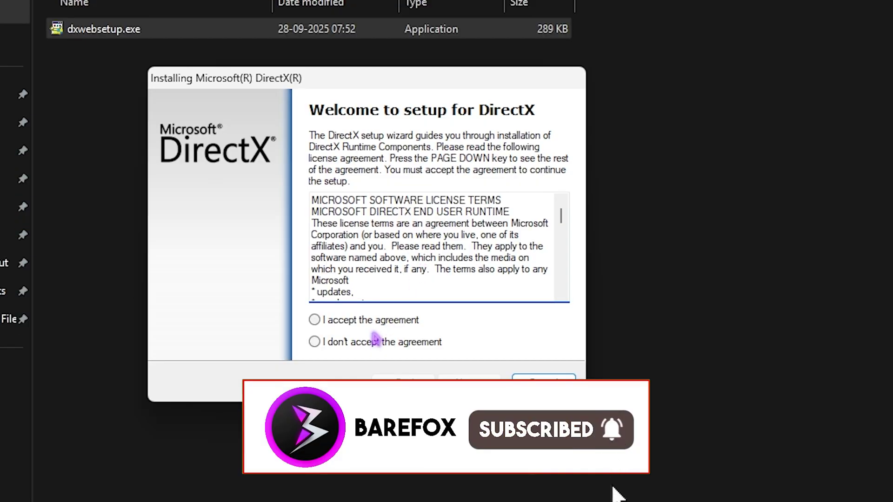
pyautogui.click(234, 233)
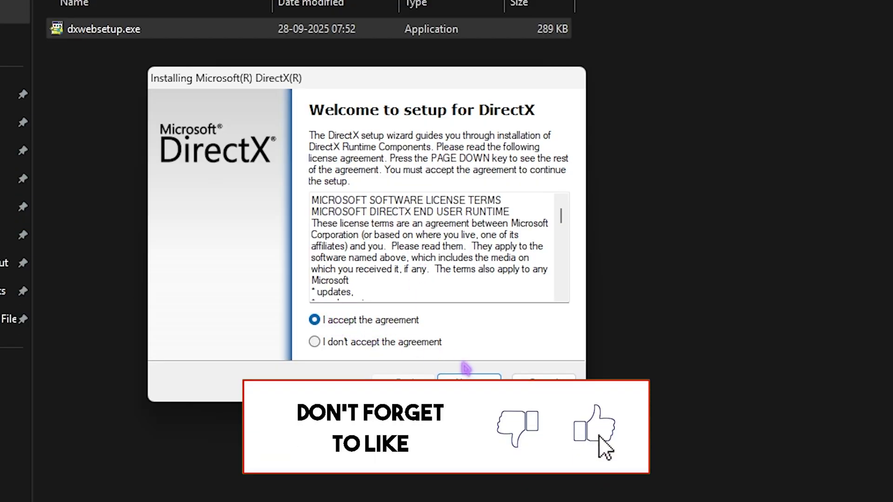
pyautogui.click(468, 380)
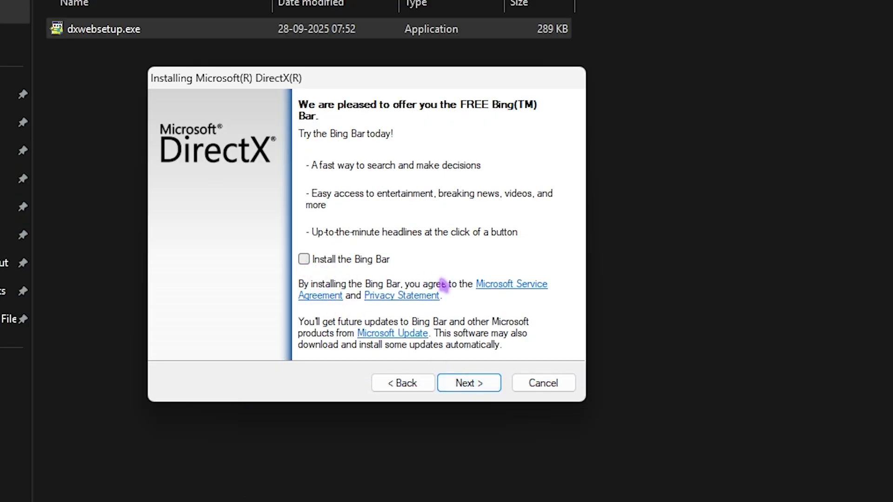
pyautogui.click(476, 384)
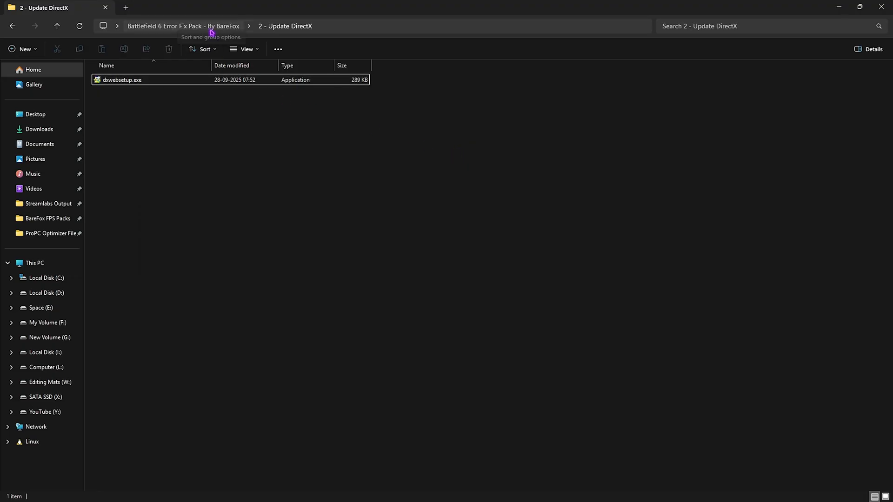
# Look into '3 - BF6 Priority', then open the '4 - GPU Optimization Registries' folder
pyautogui.click(211, 30)
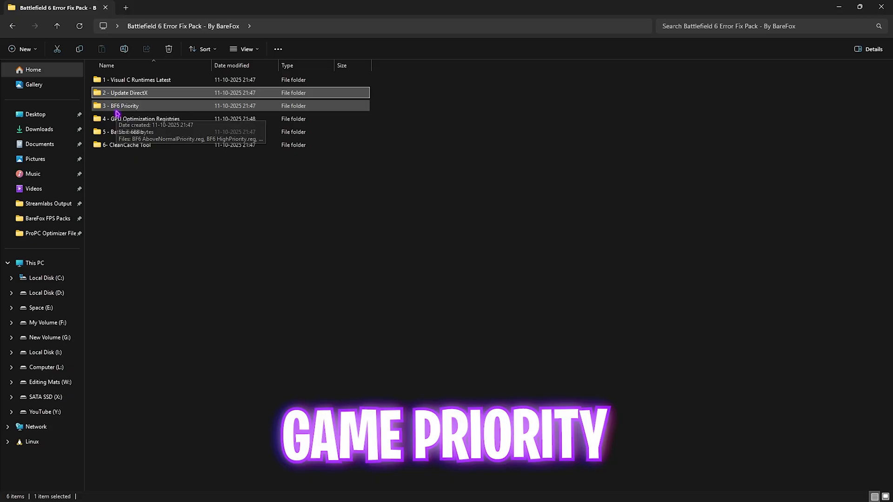
pyautogui.doubleClick(212, 103)
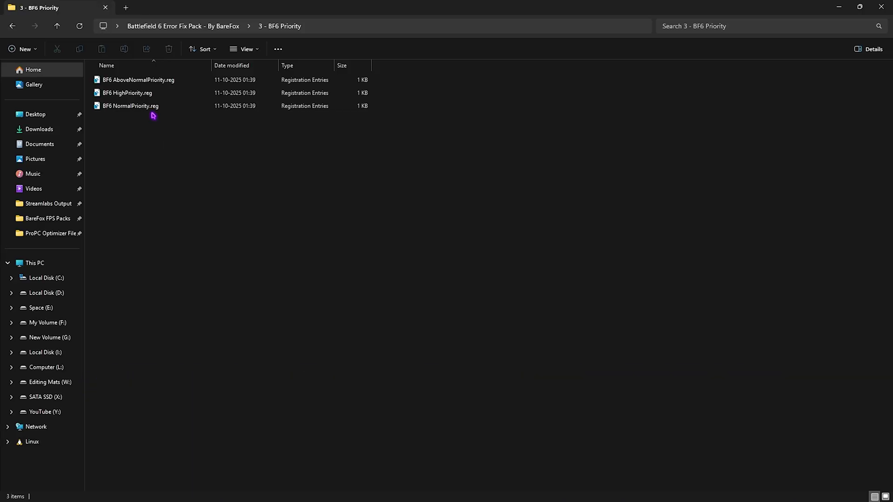
pyautogui.click(204, 26)
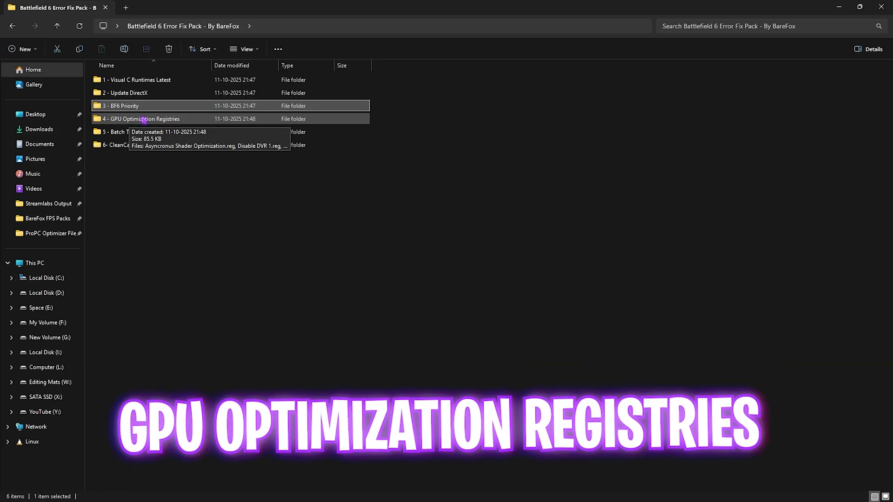
pyautogui.doubleClick(144, 120)
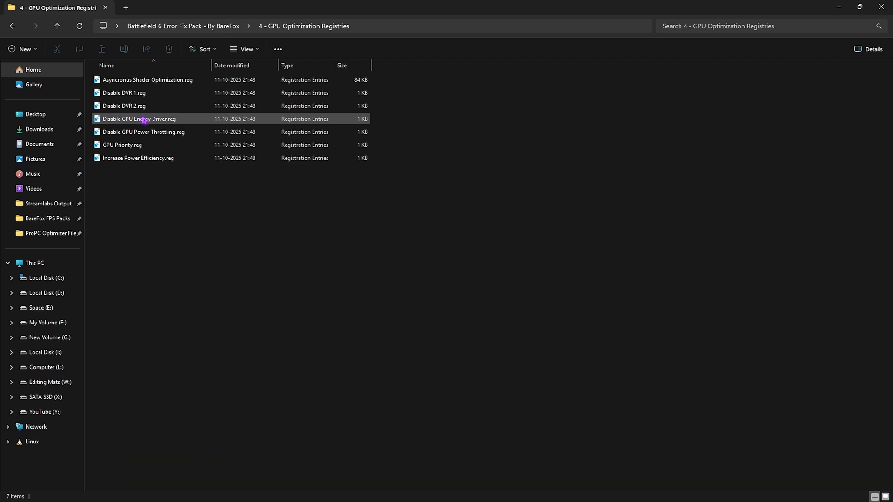
# Select each GPU registry file, then all seven together, and open '5 - Batch Tweaks'
pyautogui.rightClick(149, 83)
pyautogui.click(126, 197)
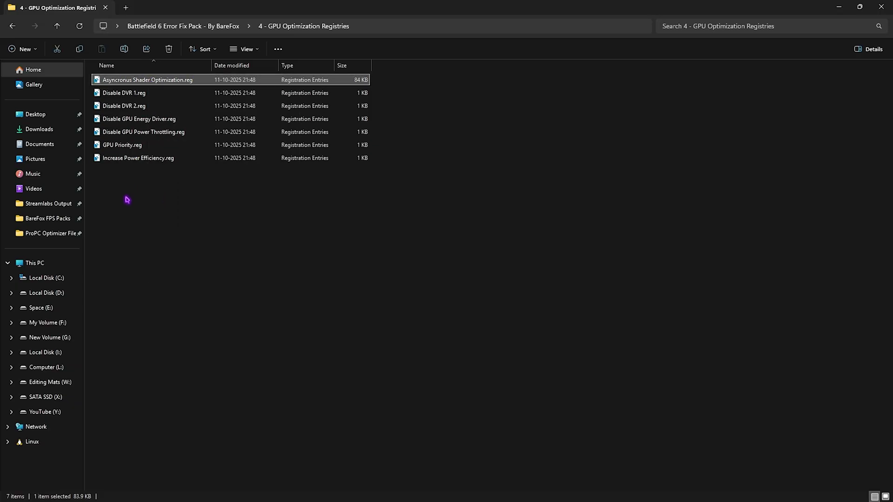
pyautogui.click(148, 97)
pyautogui.click(158, 120)
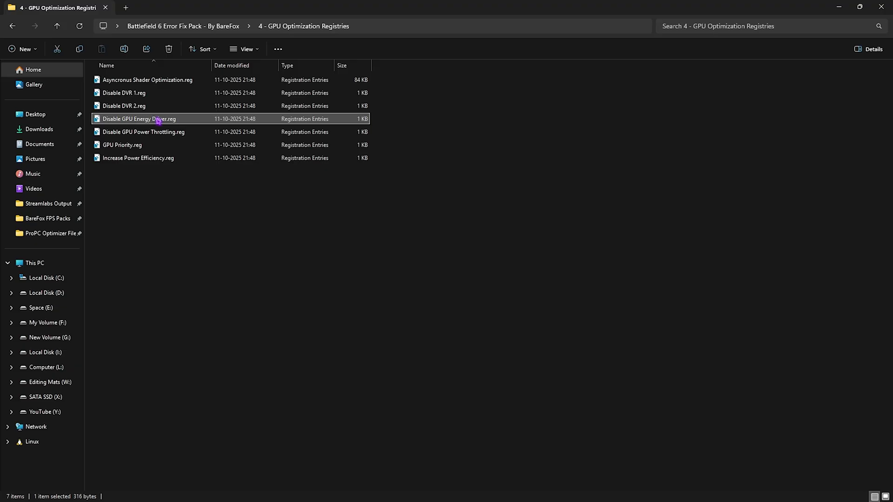
pyautogui.click(153, 133)
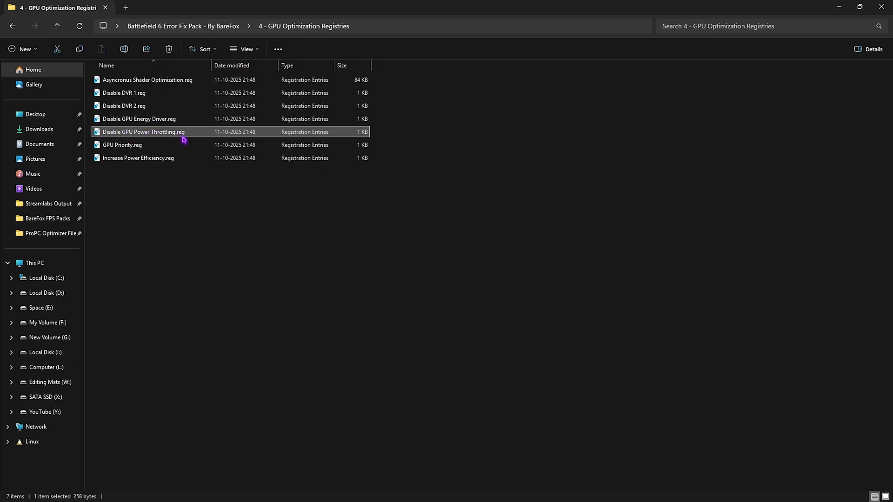
pyautogui.click(139, 145)
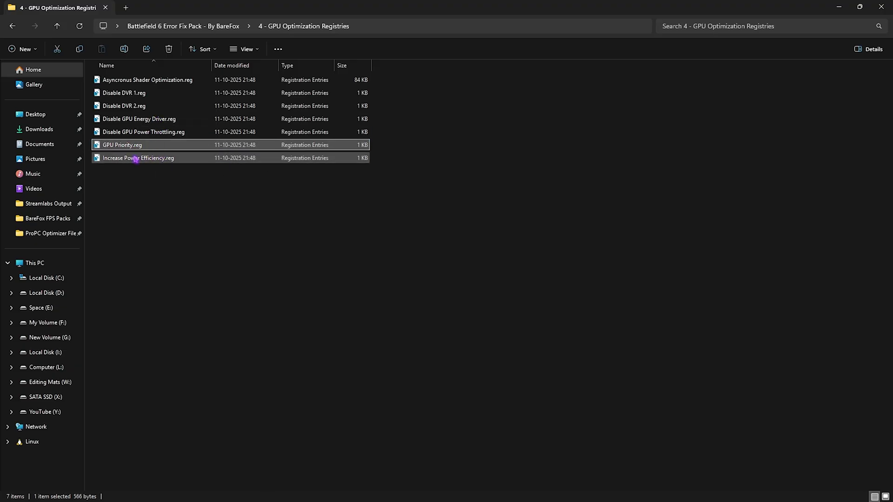
pyautogui.click(112, 162)
pyautogui.moveTo(158, 208); pyautogui.dragTo(184, 79)
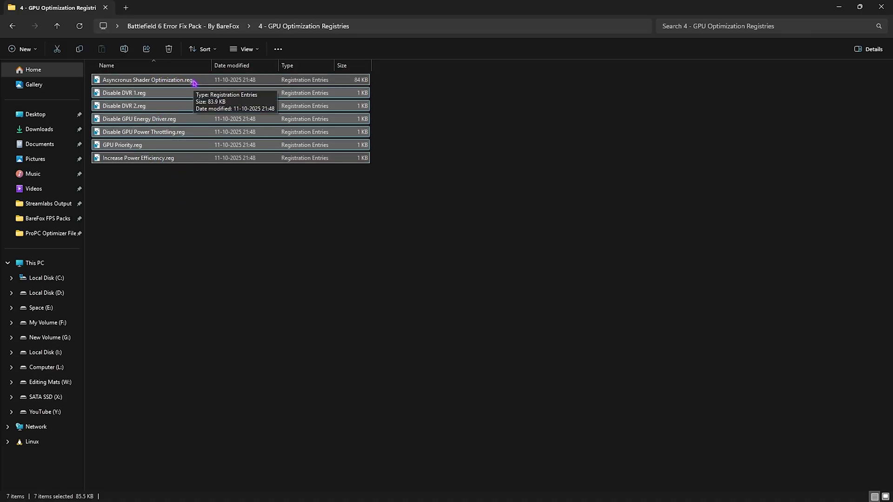
pyautogui.click(152, 27)
pyautogui.doubleClick(140, 132)
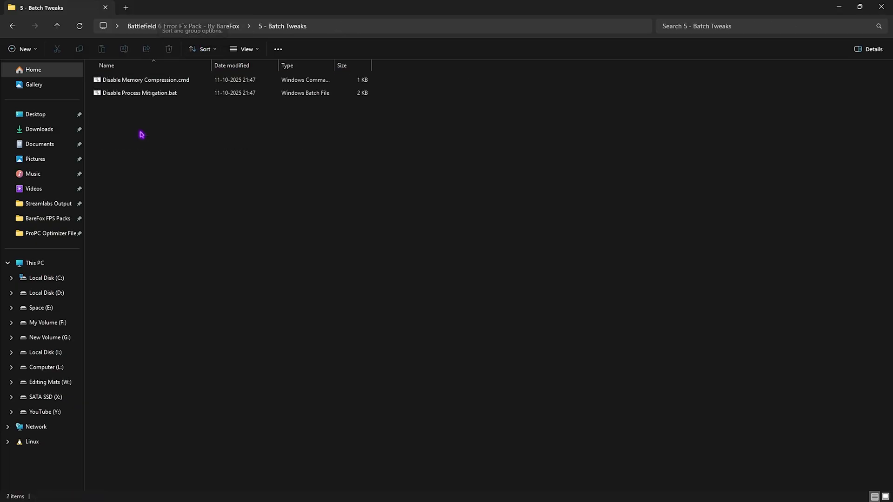
# Run Disable Process Mitigation.bat as administrator, then close it and the DirectX completion notice
pyautogui.click(163, 95)
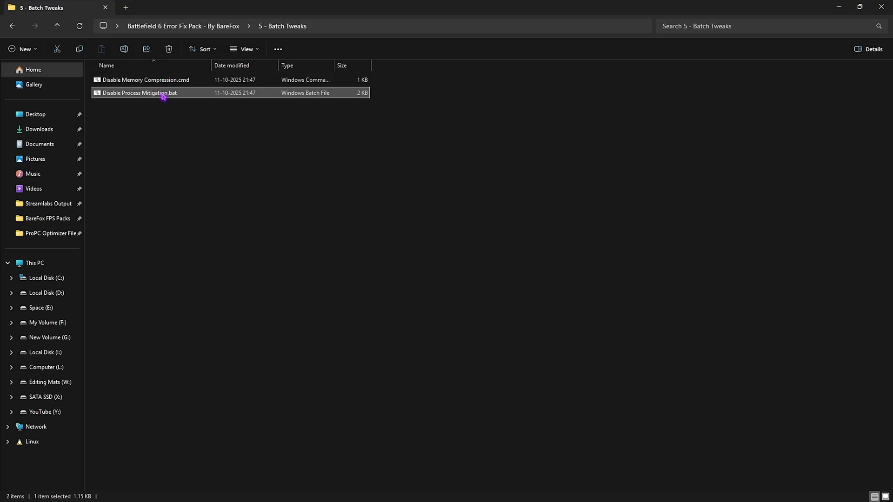
pyautogui.rightClick(163, 96)
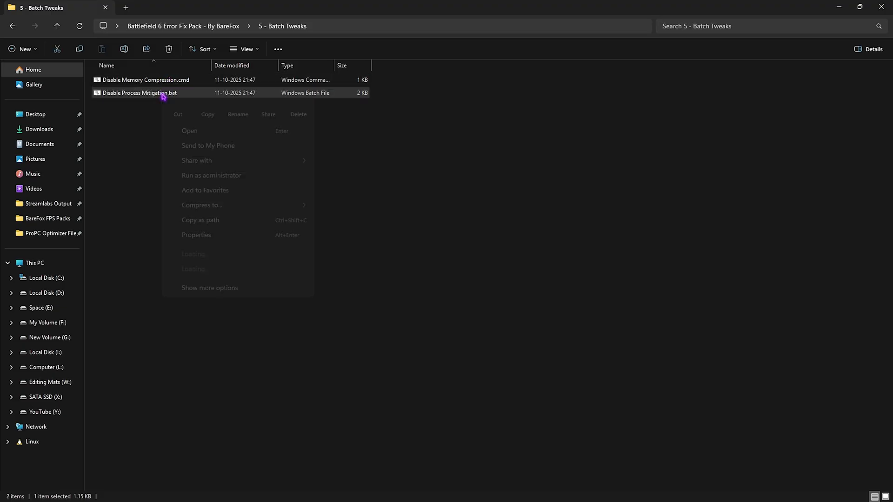
pyautogui.click(197, 176)
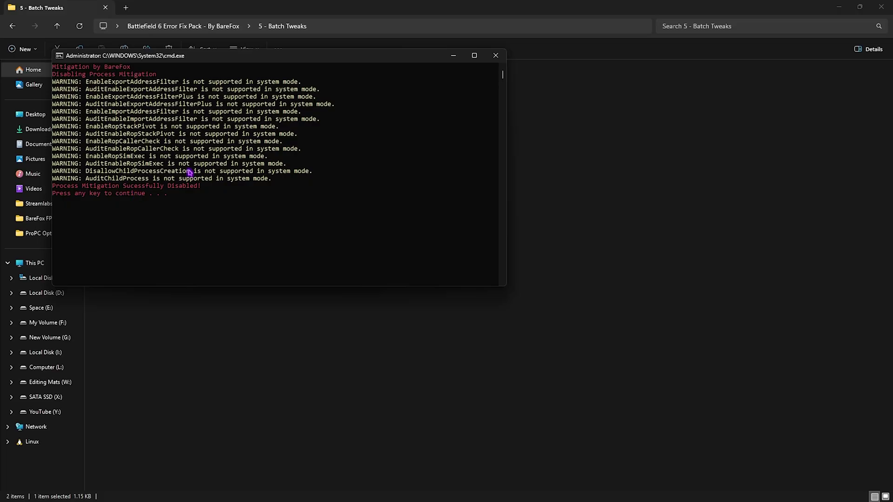
pyautogui.click(493, 58)
pyautogui.click(314, 268)
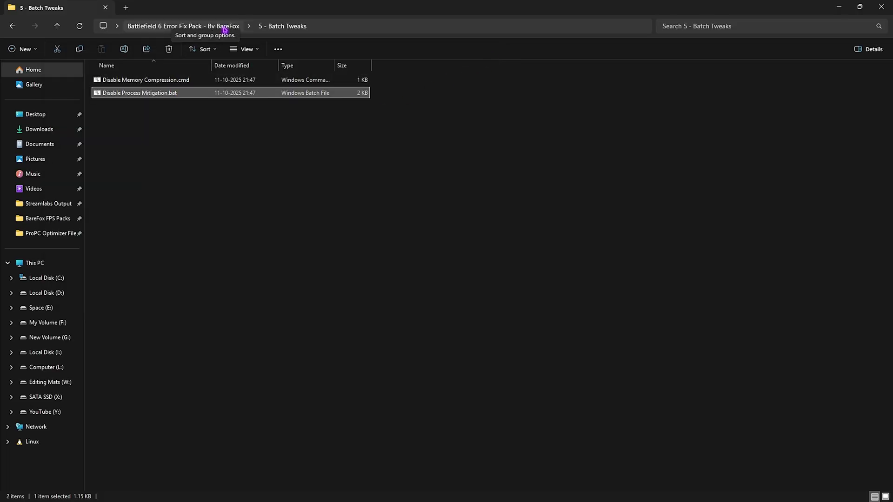
# Run Clean Temporary Files.bat from '6- CleanCache Tool' as administrator, confirming deletion of temporary files
pyautogui.click(223, 26)
pyautogui.doubleClick(127, 146)
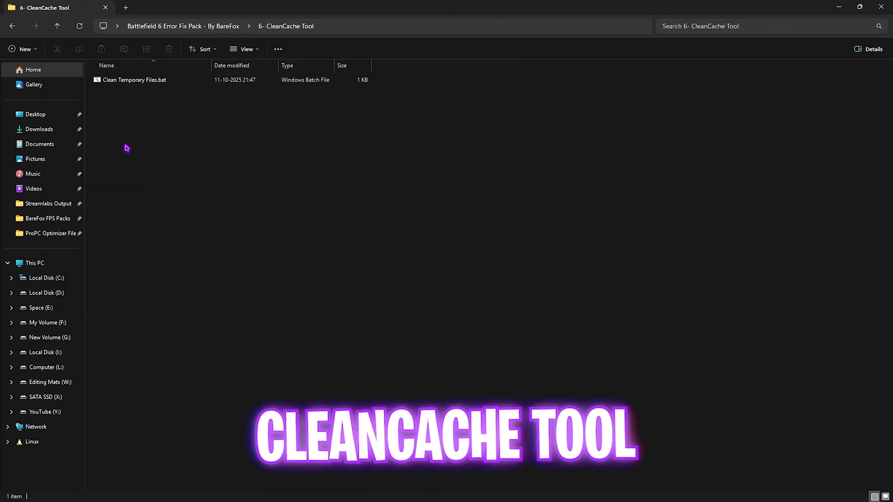
pyautogui.rightClick(124, 83)
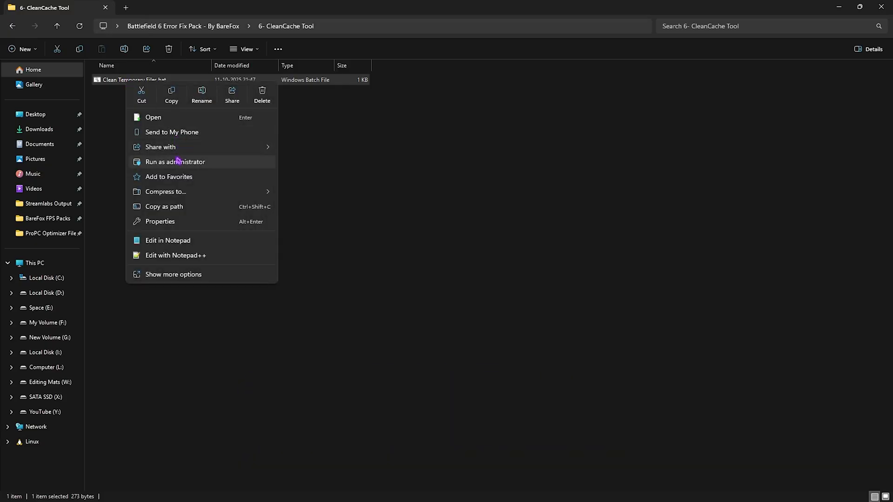
pyautogui.click(177, 161)
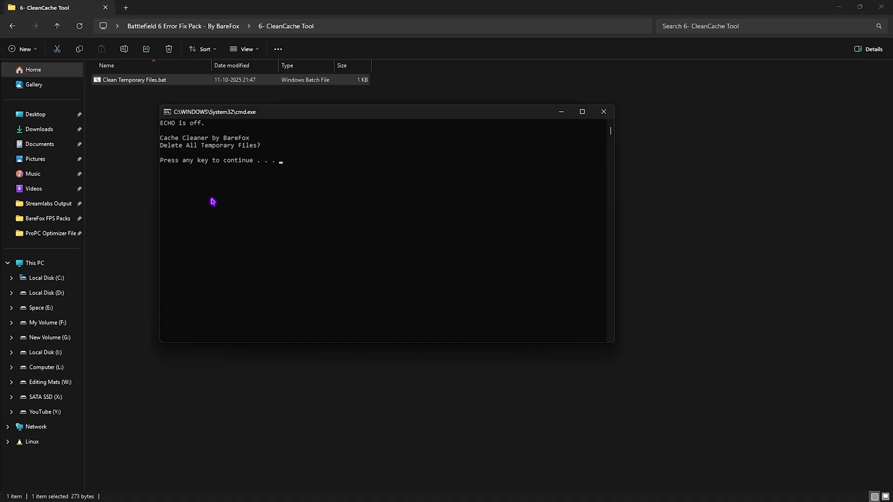
pyautogui.press('Return')
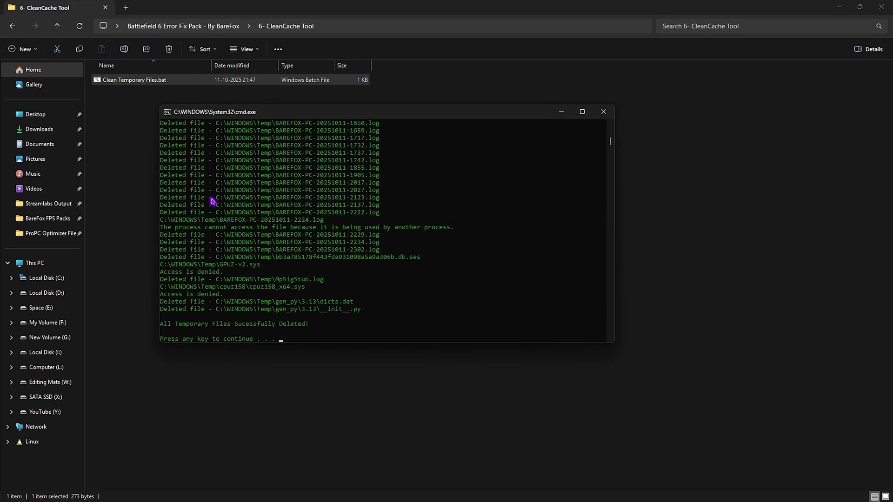
pyautogui.click(601, 109)
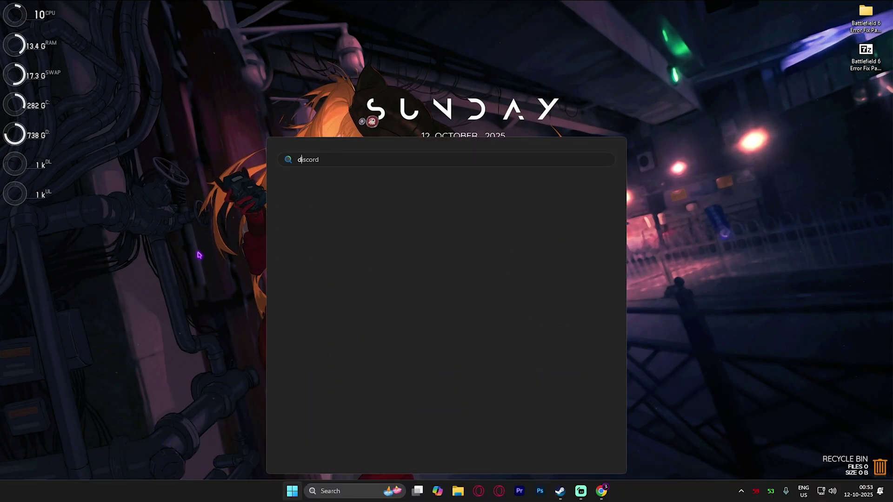
# Launch Optimize Drives via a 'defrag' search, optimize C:, then analyze and optimize Space (E:)
pyautogui.write('efragment and Optimize Drives')
pyautogui.press('Return')
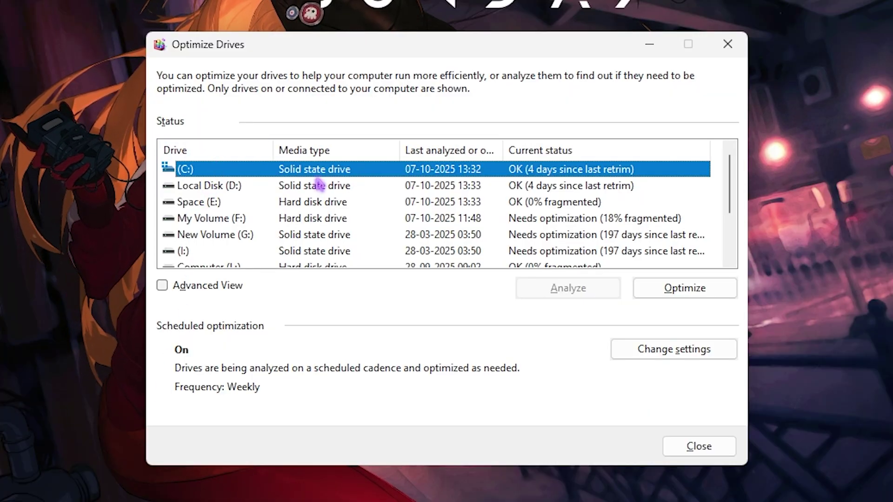
pyautogui.click(674, 288)
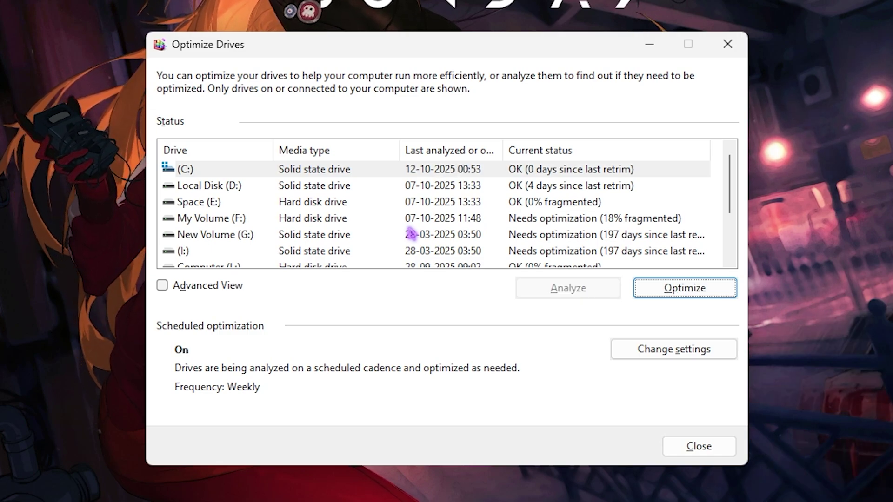
pyautogui.click(325, 202)
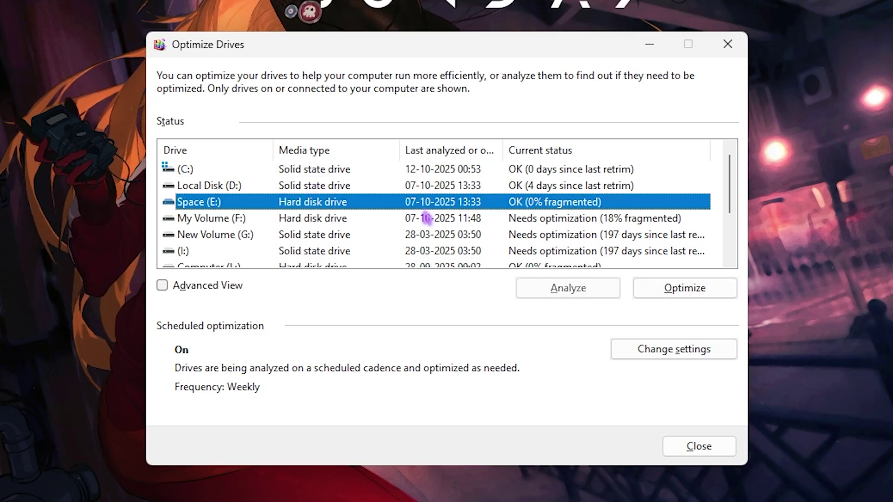
pyautogui.click(599, 288)
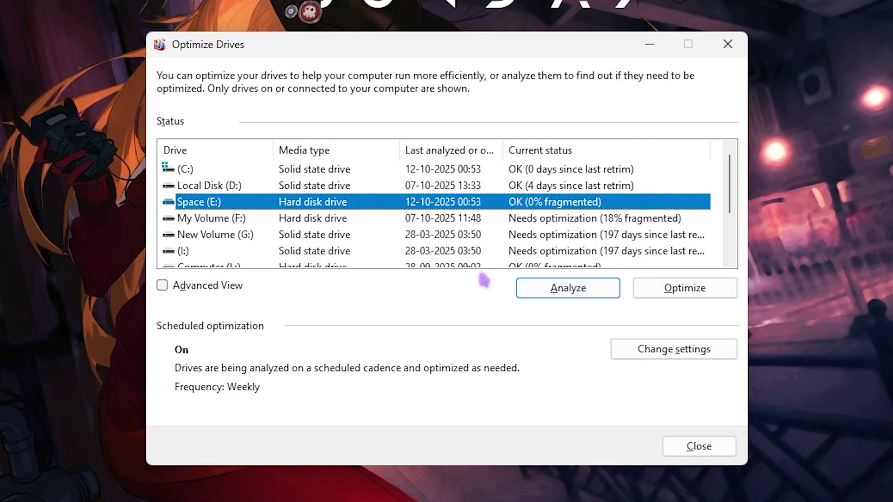
pyautogui.click(674, 288)
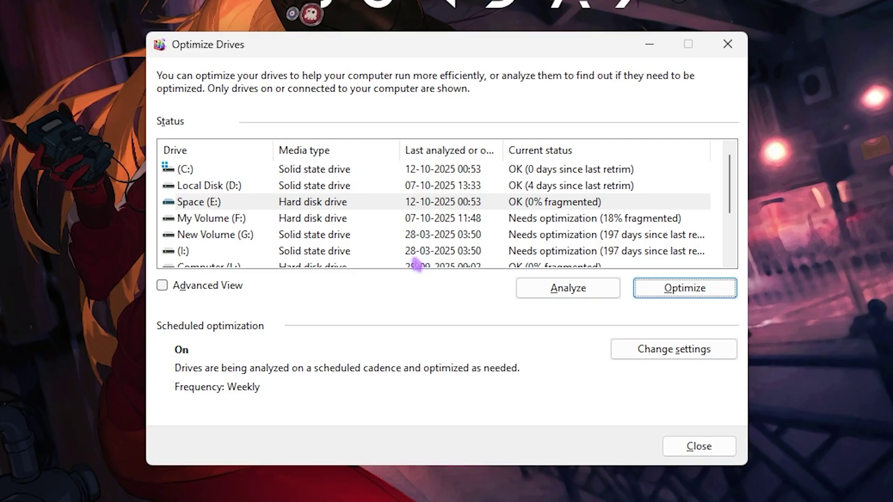
# Start trimming SATA SSD (X:) and view the scheduled optimization frequency options
pyautogui.scroll(-1, 262, 212)
pyautogui.scroll(1, 263, 211)
pyautogui.click(182, 169)
pyautogui.scroll(-1, 223, 200)
pyautogui.click(235, 235)
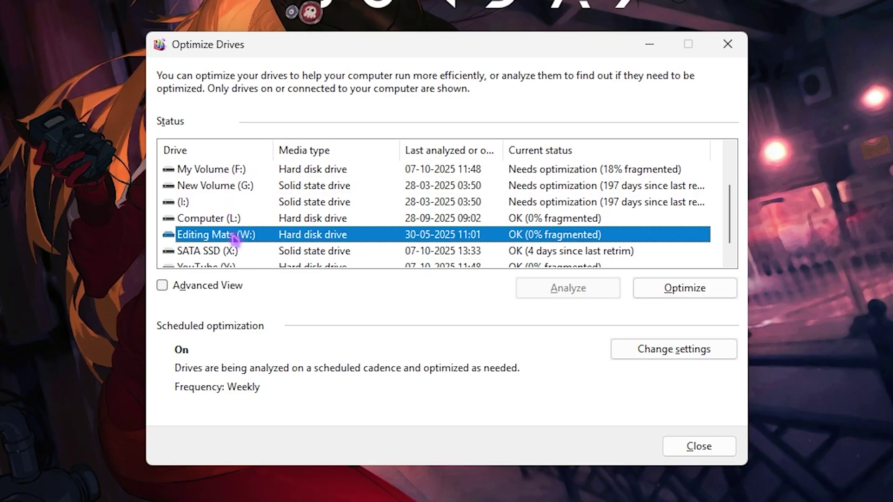
pyautogui.click(298, 250)
pyautogui.hotkey('alt', 'o')
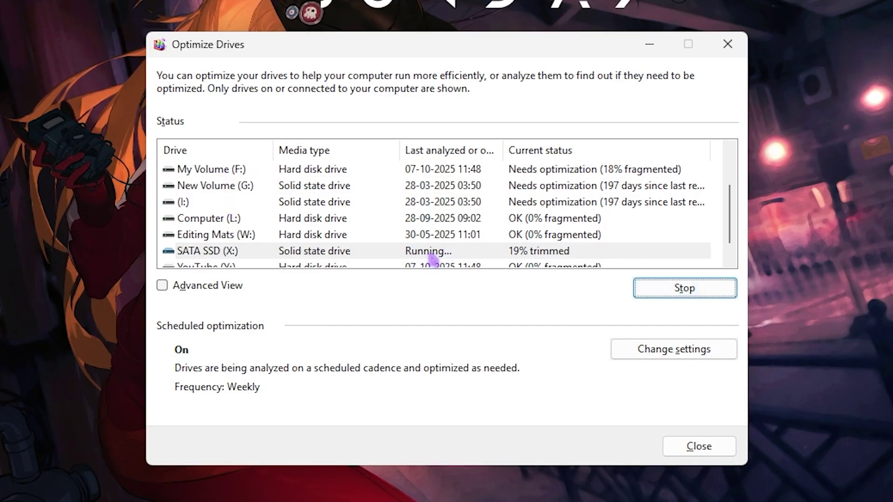
pyautogui.click(676, 357)
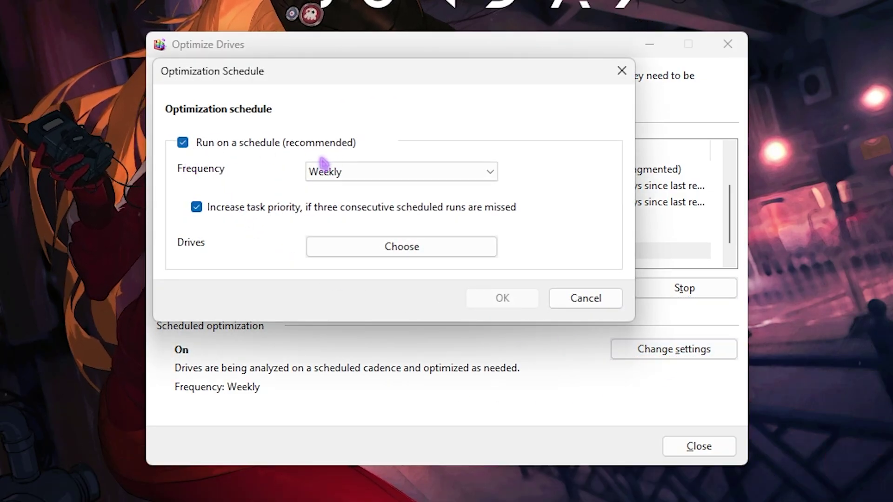
pyautogui.click(377, 175)
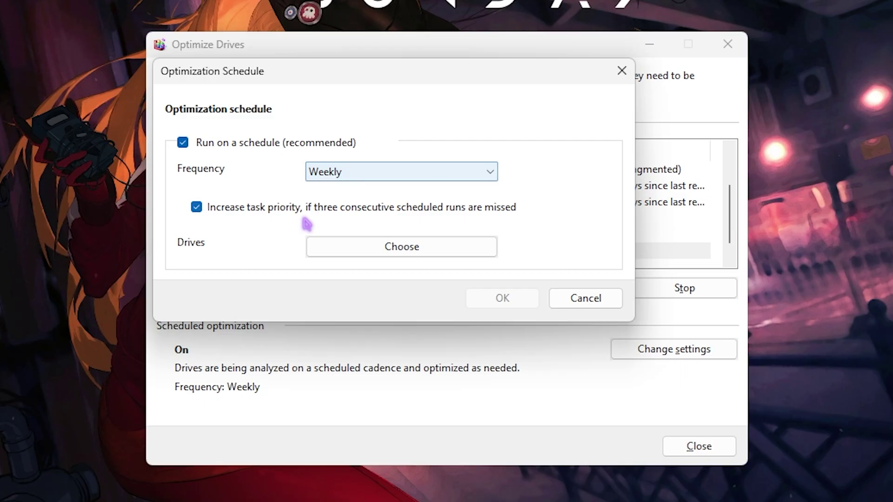
# Close the Optimization Schedule dialog without changes, then close Optimize Drives
pyautogui.click(622, 70)
pyautogui.click(697, 445)
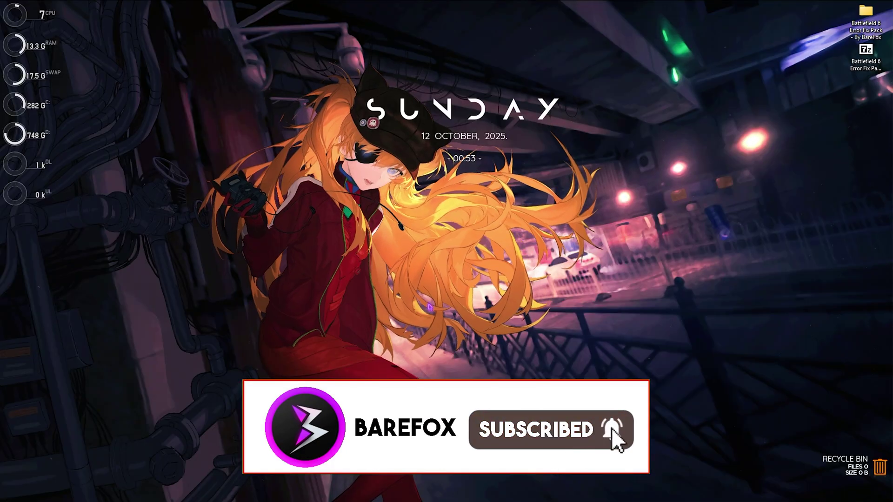